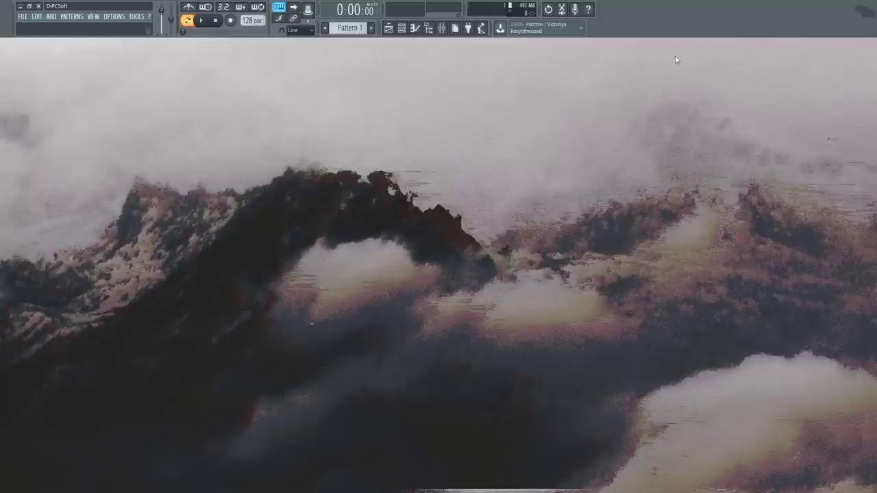
- Delete all the notes in the reFX Nexus channel's piano roll and return to the channel rack
left_click(390, 29)
left_click(390, 29)
left_click(402, 29)
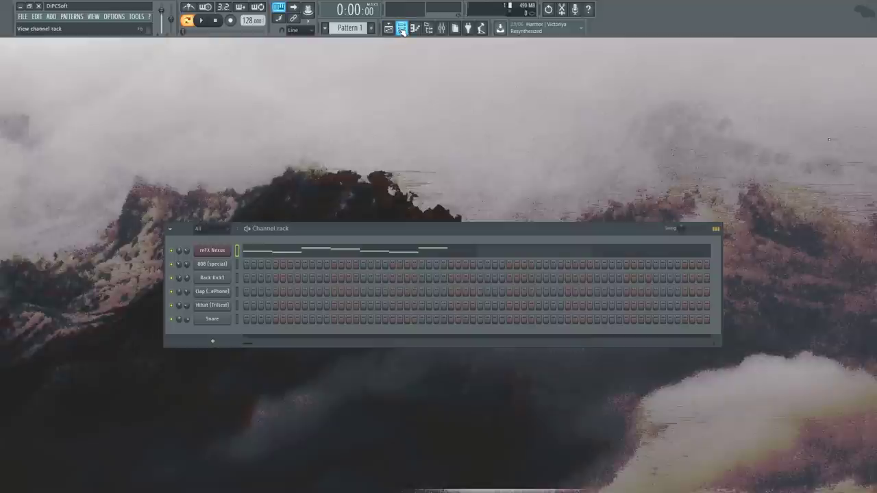
left_click(402, 28)
left_click(403, 29)
left_click(272, 253)
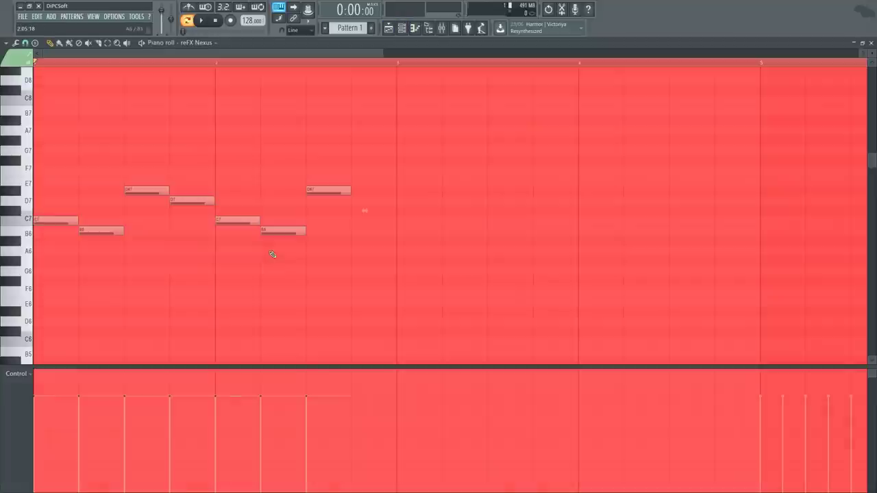
key("Delete")
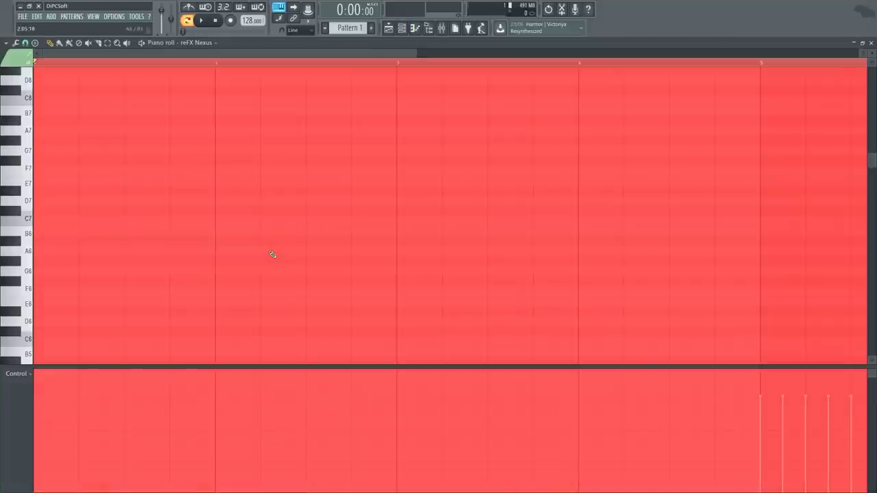
left_click(870, 44)
- Load a preset from a different sound category in the reFX Nexus plugin, audition it, and close the plugin window
left_click(220, 250)
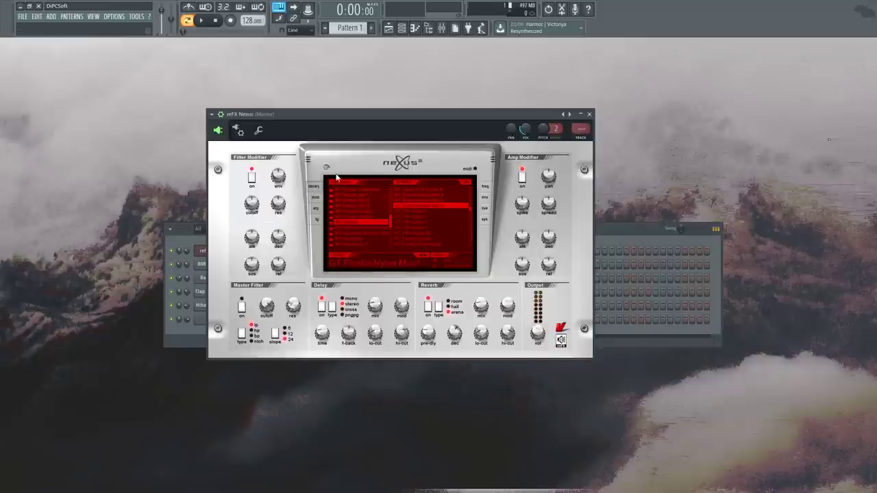
left_click_drag(276, 207, 276, 194)
left_click_drag(391, 203, 390, 218)
left_click(363, 233)
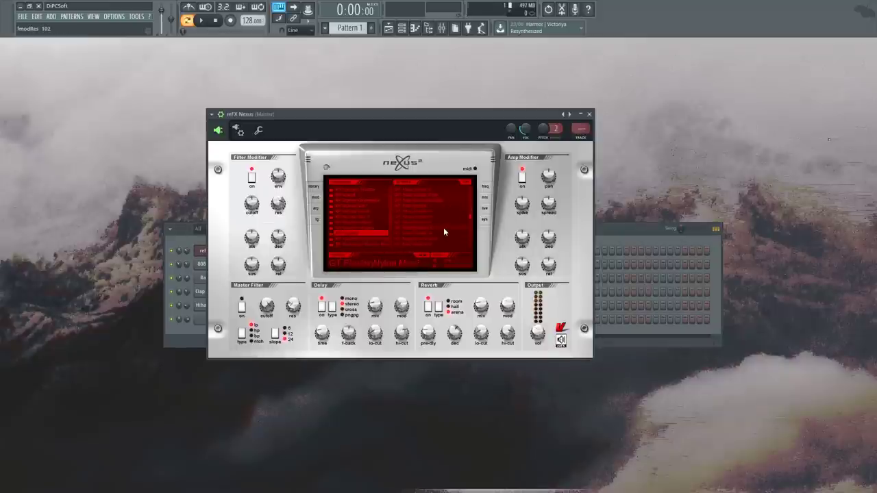
scroll(442, 227, "up", 2)
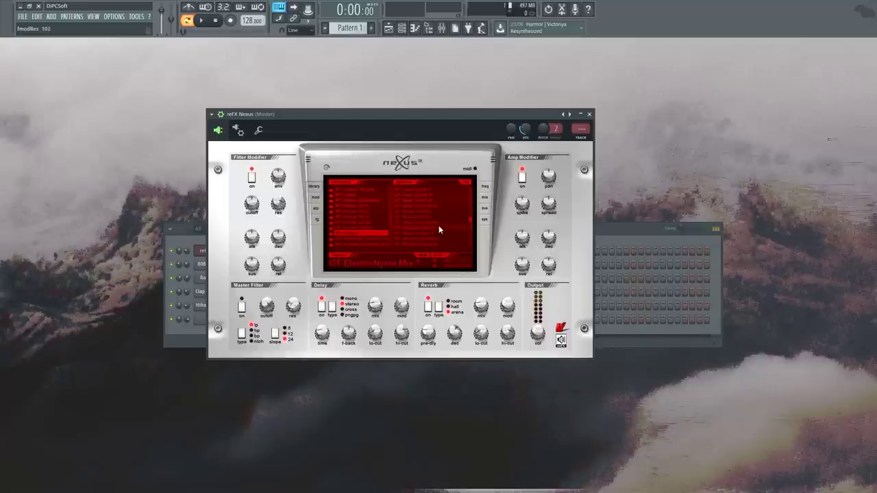
scroll(439, 226, "down", 3)
left_click(438, 211)
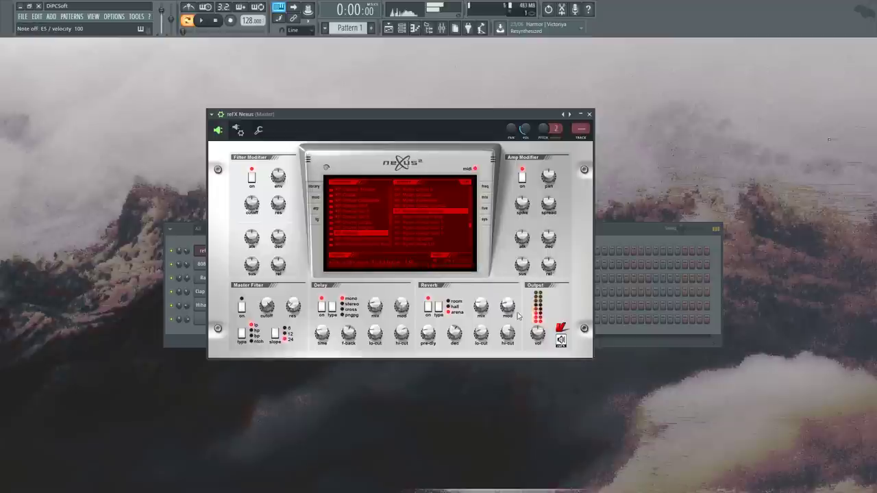
left_click(589, 114)
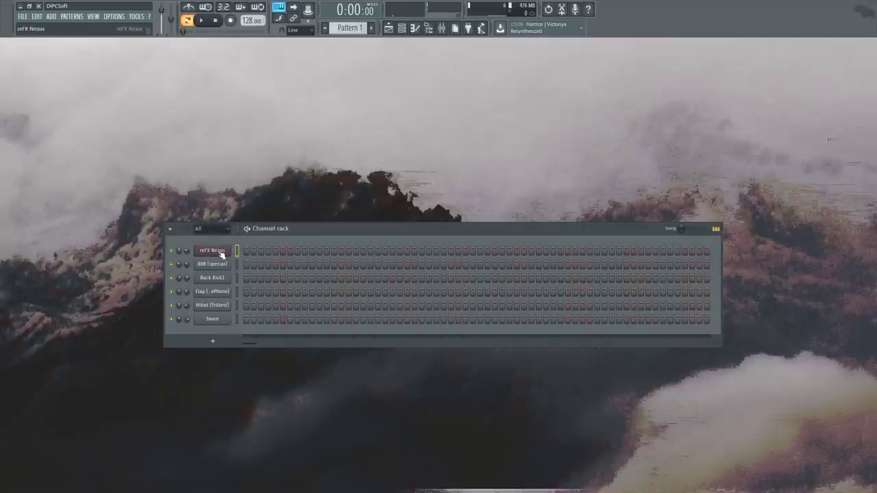
- In the reFX Nexus piano roll, place one-bar guide notes A#4, B4, D5, D#5, F5, F#5 and A5 at bar 5
key("F7")
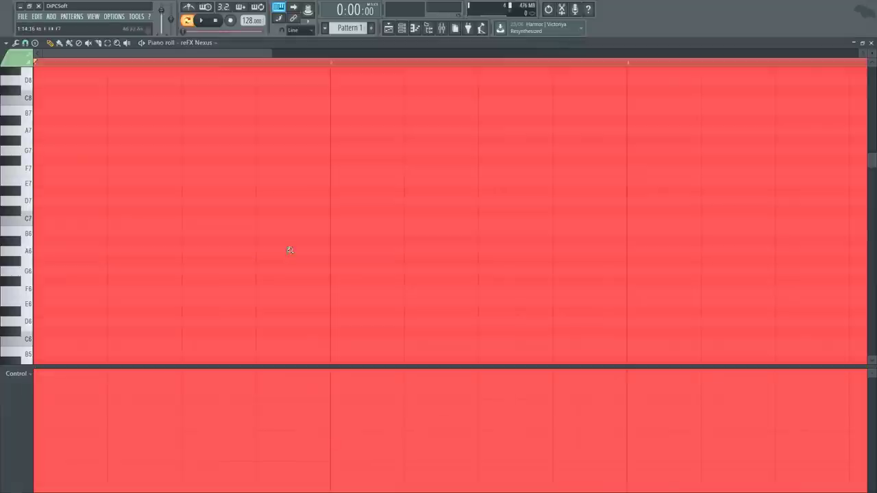
left_click(871, 43)
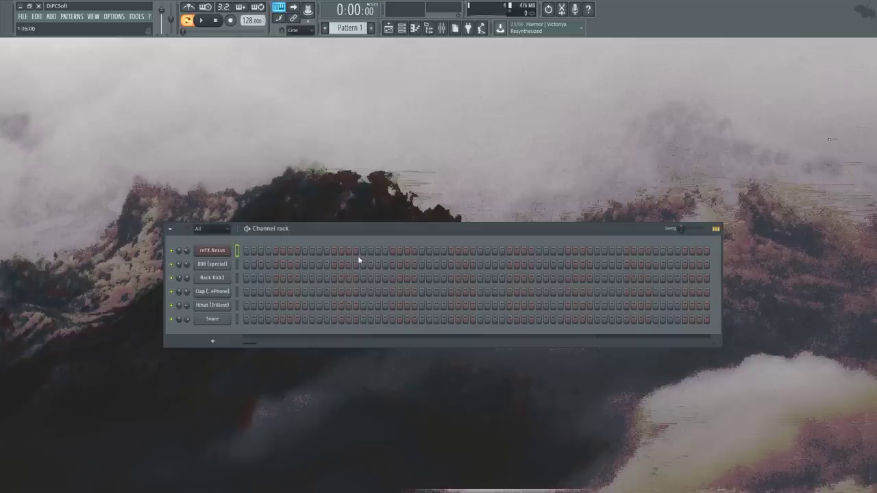
key("F7")
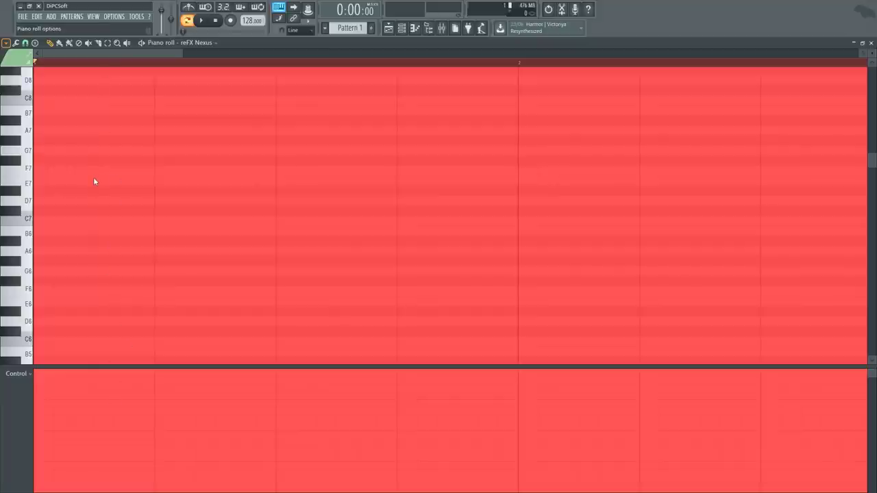
right_click(306, 190, "ctrl")
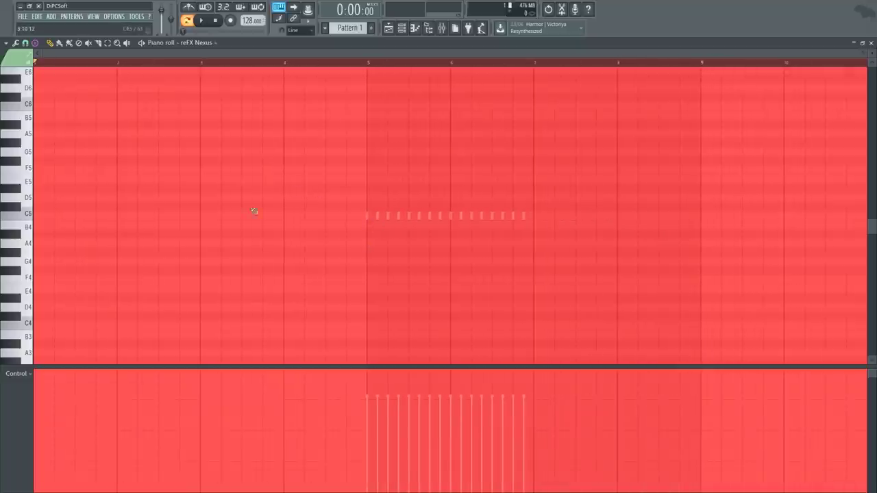
left_click(366, 235)
scroll(348, 257, "up", 3)
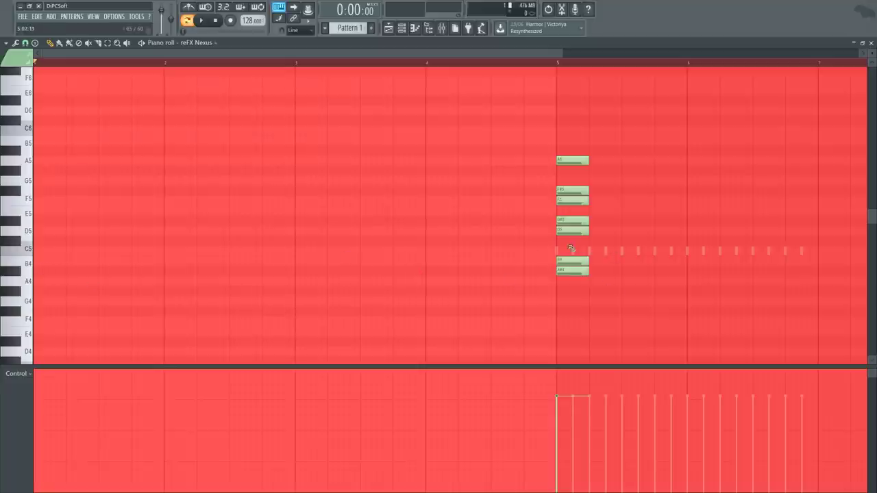
scroll(589, 322, "down", 2)
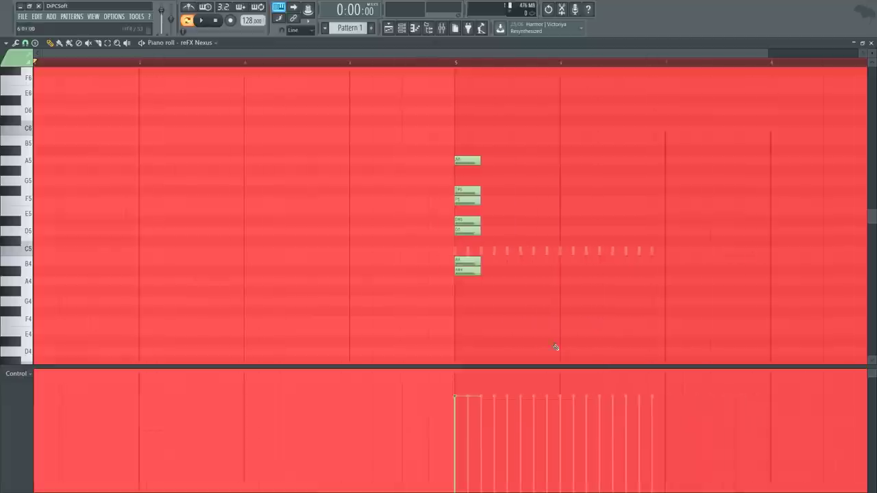
left_click_drag(556, 348, 686, 163)
right_click(685, 162)
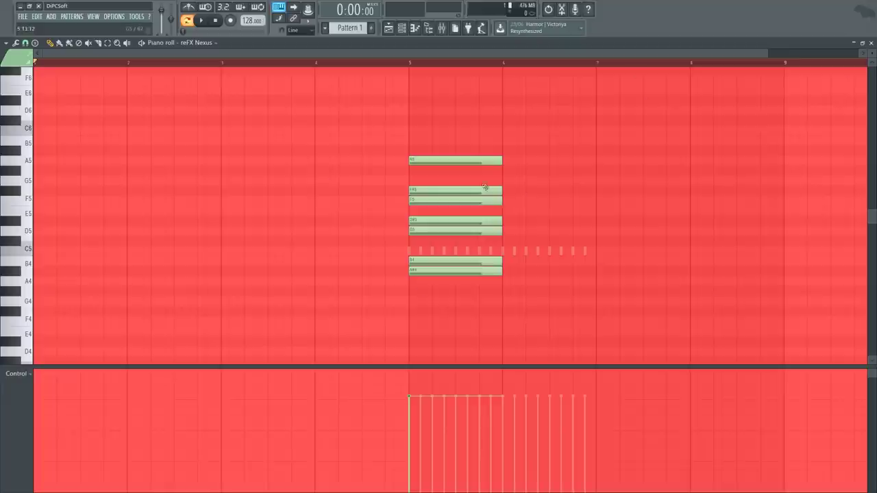
- Add an A#4 note at the start of bar 1 and transpose all the notes up one octave
left_click(52, 275)
key("ctrl+a")
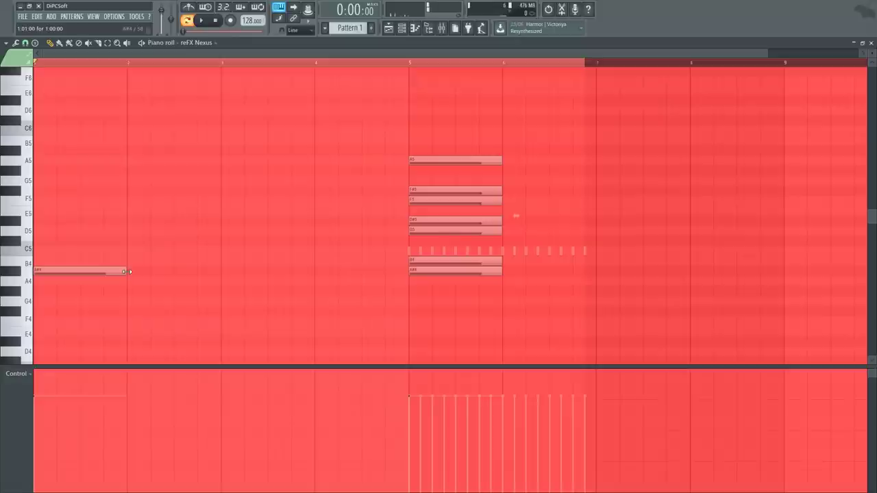
key("ctrl+Up")
key("ctrl+d")
scroll(128, 272, "up", 5)
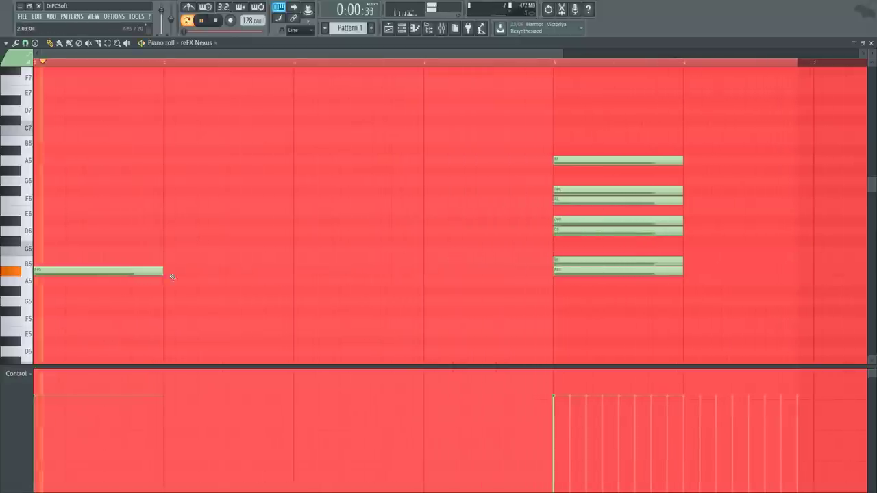
- Shorten the opening A#5 note to two steps and add a two-step B5 note on beat 2 of bar 1
left_click_drag(162, 271, 44, 272)
left_click(72, 261)
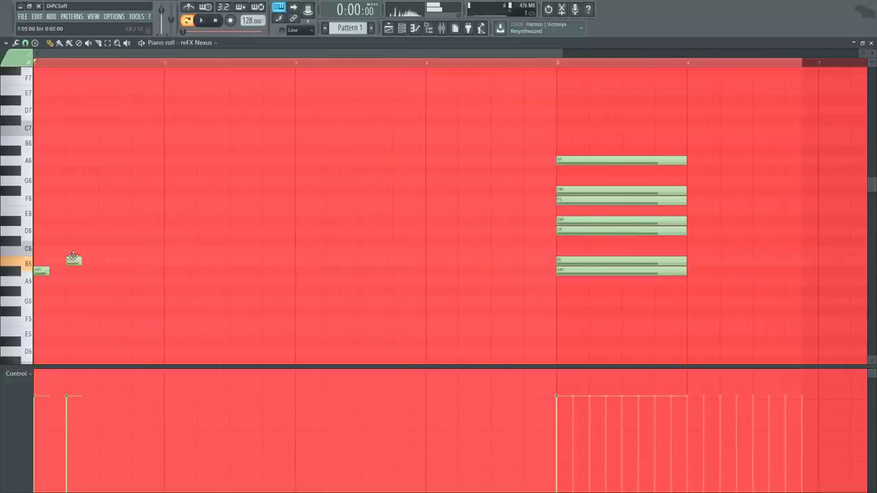
key("space")
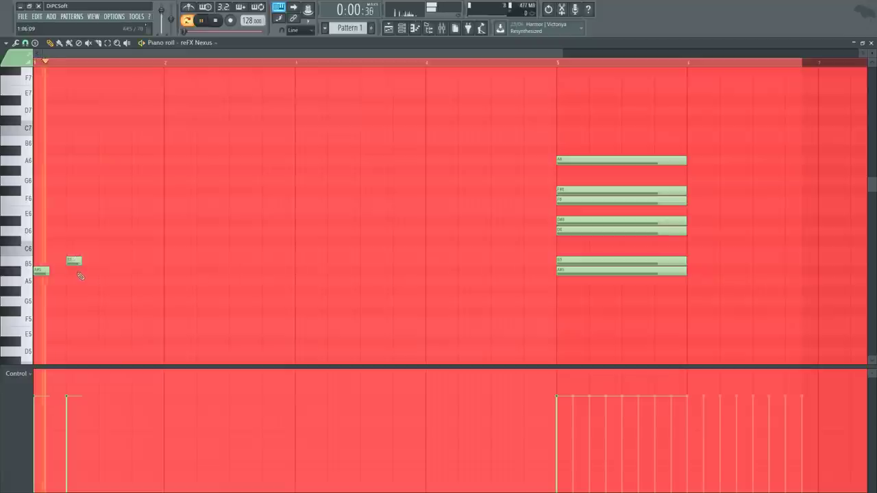
key("space")
- Add a two-step D#6 note on beat 4 of bar 1 and play back the phrase
left_click(99, 229)
left_click_drag(99, 229, 98, 219)
key("space")
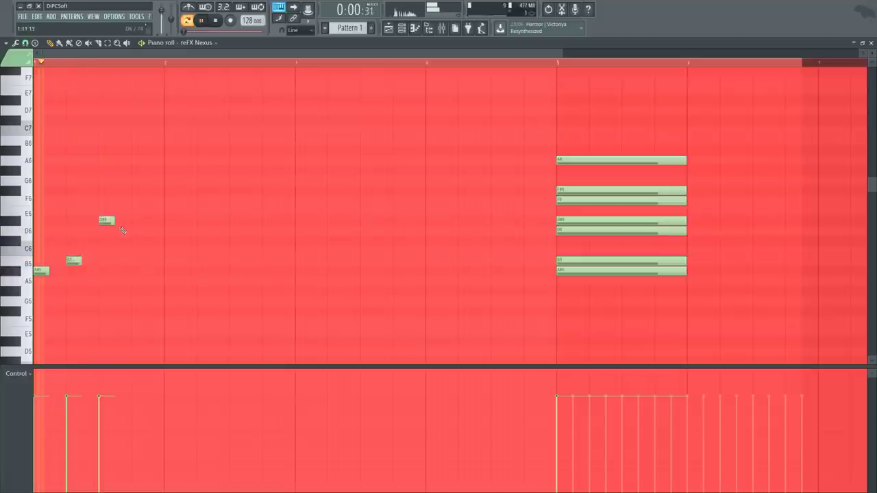
key("space")
key("space")
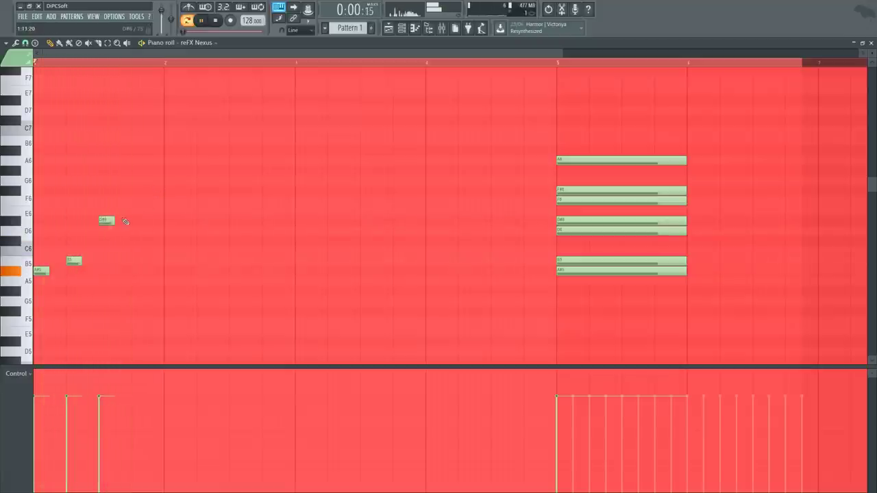
left_click_drag(102, 221, 134, 221)
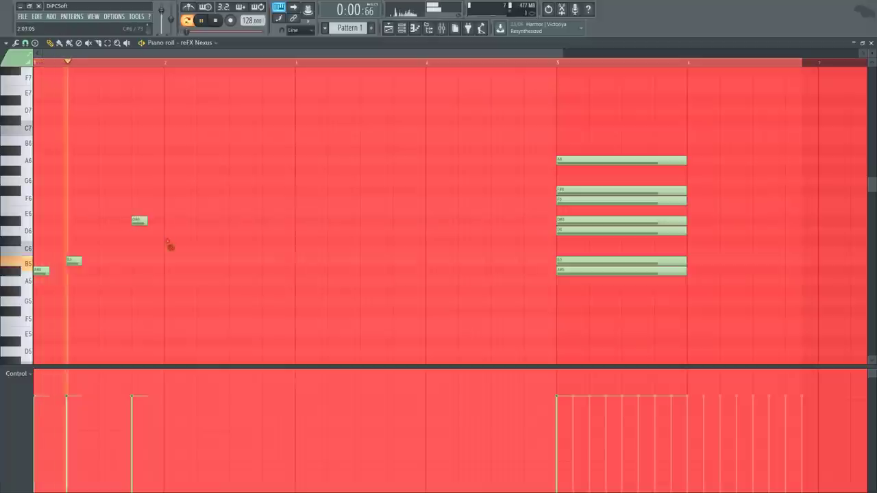
key("space")
key("space")
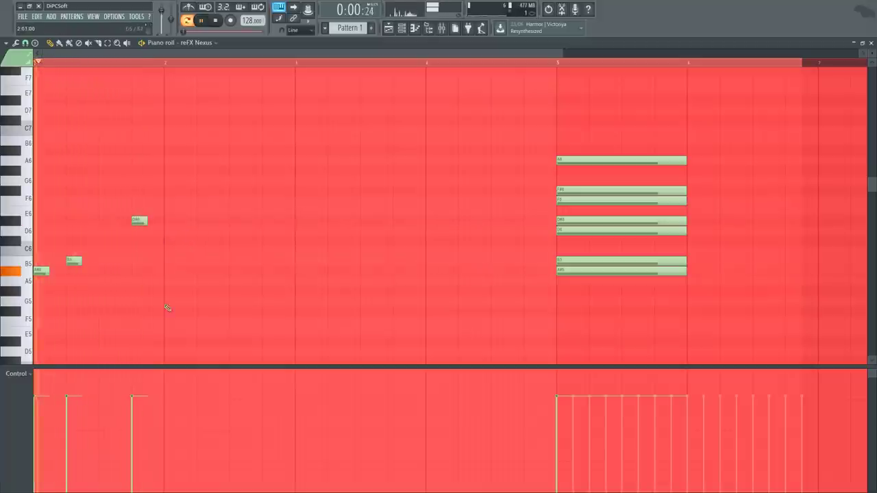
- Copy the three-note phrase from bar 1 into bar 2, clear the selection, and play back both bars
left_click_drag(204, 306, 37, 211)
left_click_drag(36, 273, 168, 274)
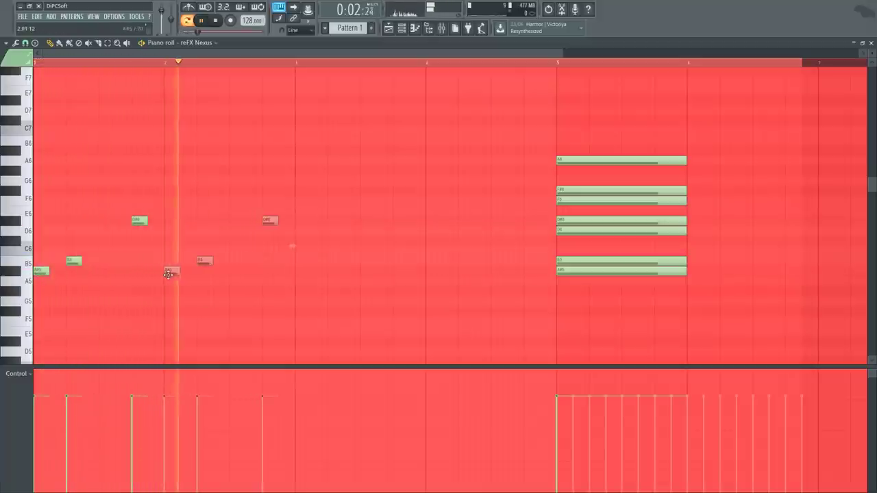
key("space")
left_click(115, 301, "ctrl")
key("space")
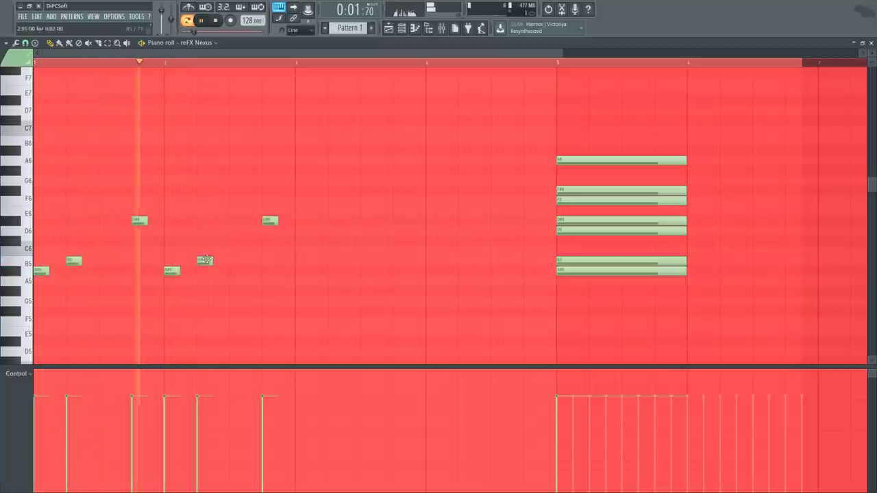
key("space")
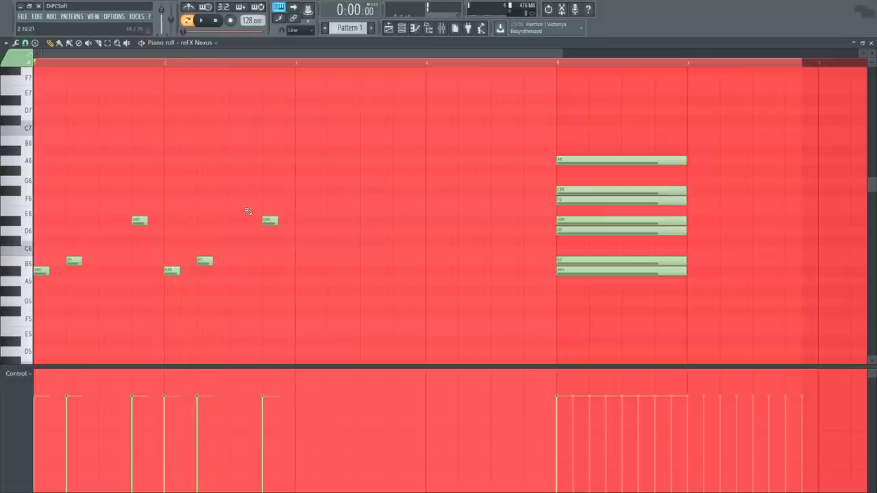
- Add short back-to-back F#6 and F6 notes leading into the final D#6 of bar 2 and play back the melody
left_click_drag(248, 211, 260, 190)
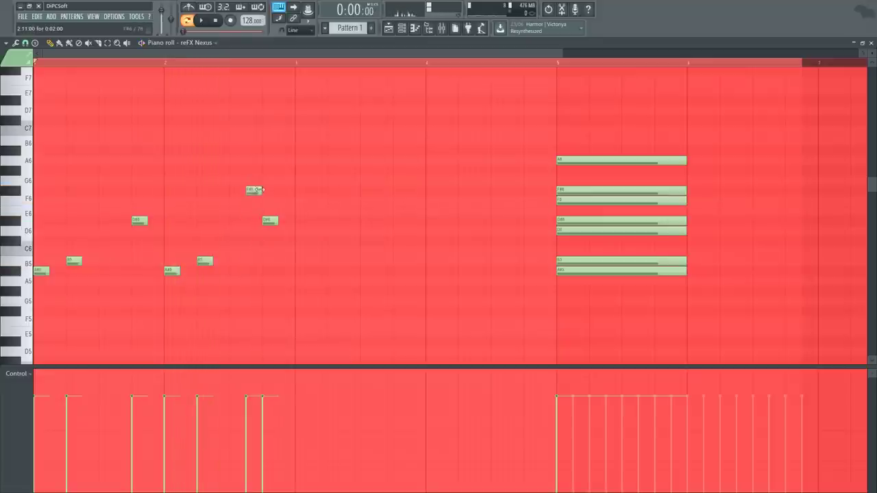
left_click(250, 190)
right_click(253, 192)
left_click(248, 192)
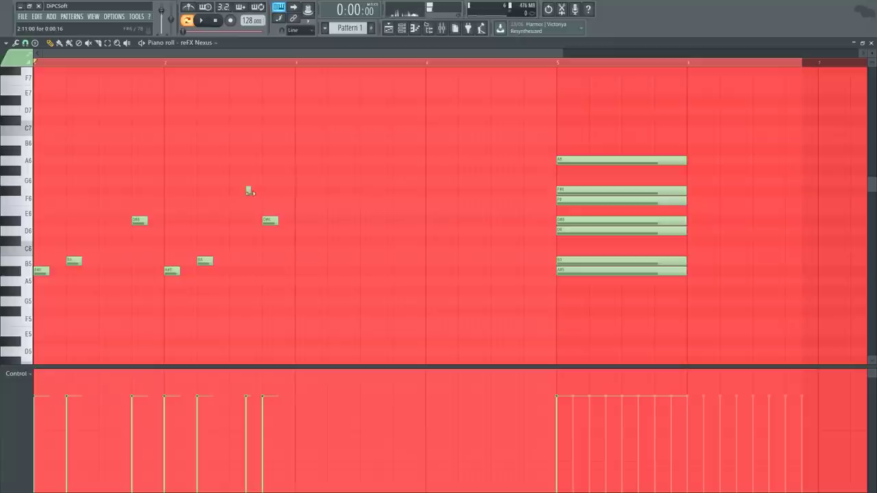
left_click(254, 192)
mouse_move(254, 194)
left_mouse_down()
mouse_move(260, 202)
mouse_move(245, 192)
mouse_move(261, 202)
left_mouse_up()
key("space")
key("space")
key("space")
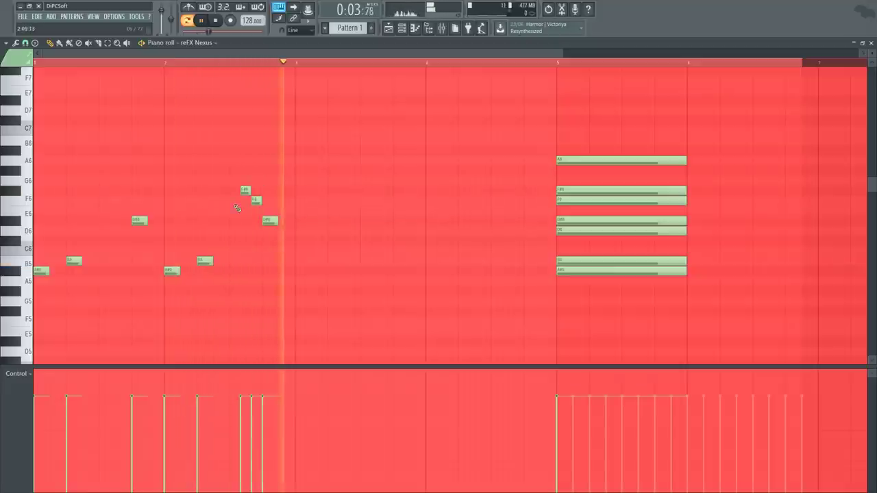
key("space")
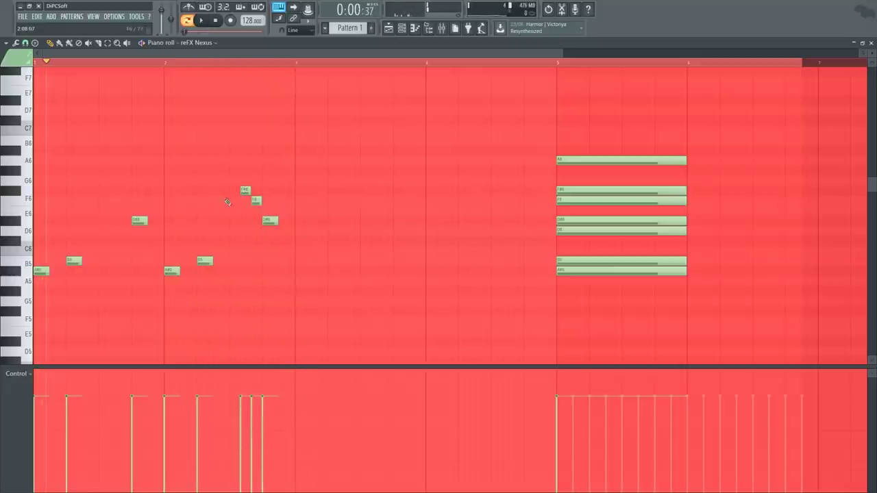
- Add a short D#6 note directly before the F#6 in bar 2 and audition the run
left_click_drag(233, 203, 232, 226)
key("space")
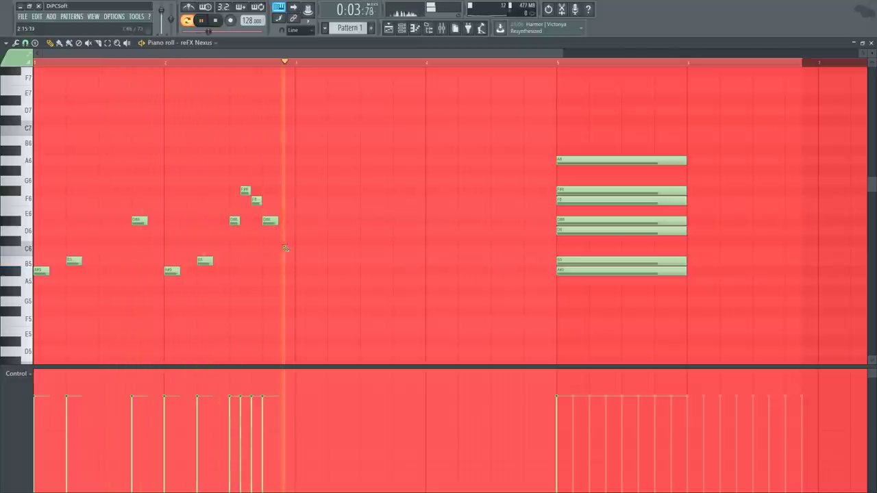
key("space")
- Copy the four-note D#6, F#6, F6, D#6 run to the start of bar 1 and delete the A#5 and B5 notes there
left_click_drag(165, 145, 289, 249)
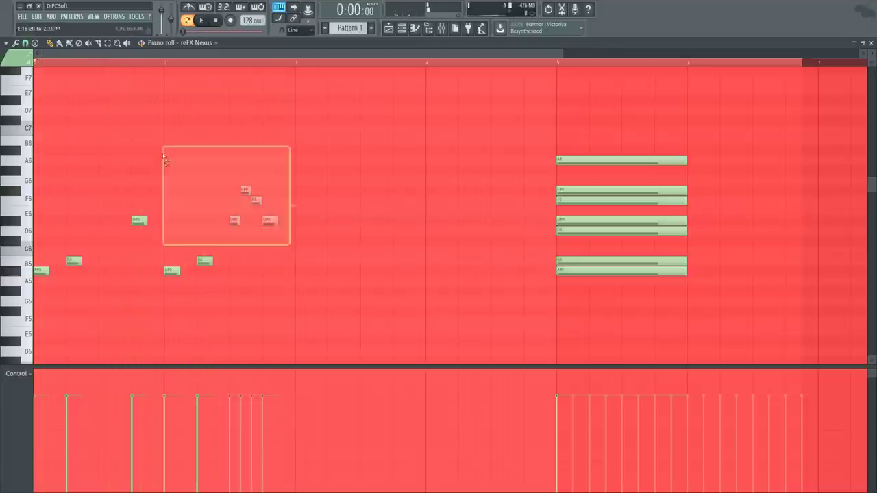
mouse_move(234, 220)
left_mouse_down()
mouse_move(42, 204)
mouse_move(39, 220)
left_mouse_up()
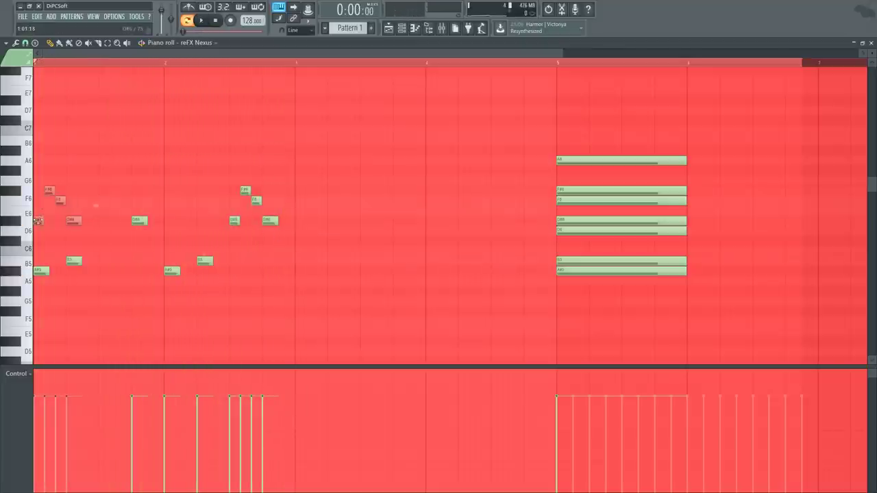
right_click(74, 261)
right_click(40, 272)
key("space")
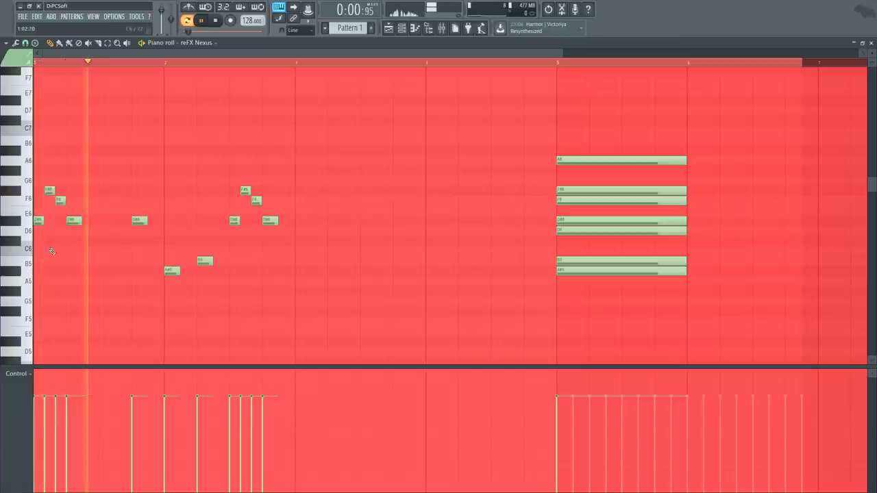
- Add a short A#5 note in bar 1 just after the D#6 on beat 2
left_click(91, 240)
left_click_drag(92, 240, 92, 270)
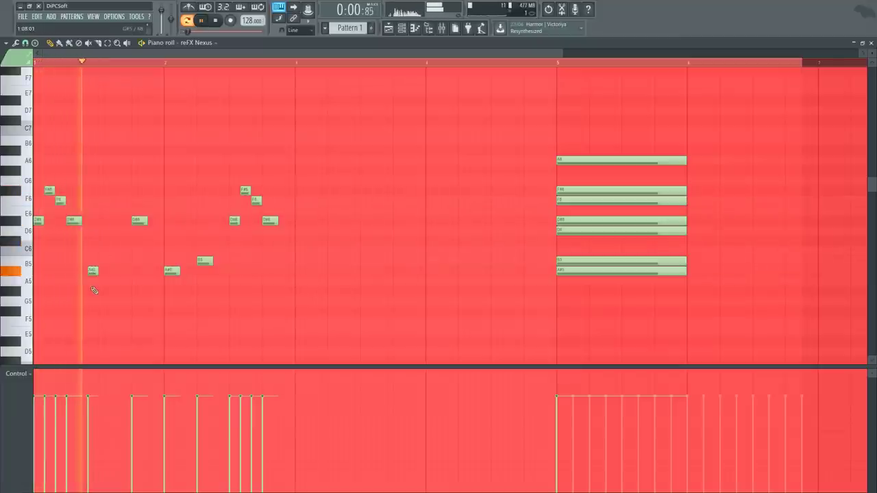
- Add a B5 note in bar 1 directly after the short A#5 and play the phrase back
key("space")
key("space")
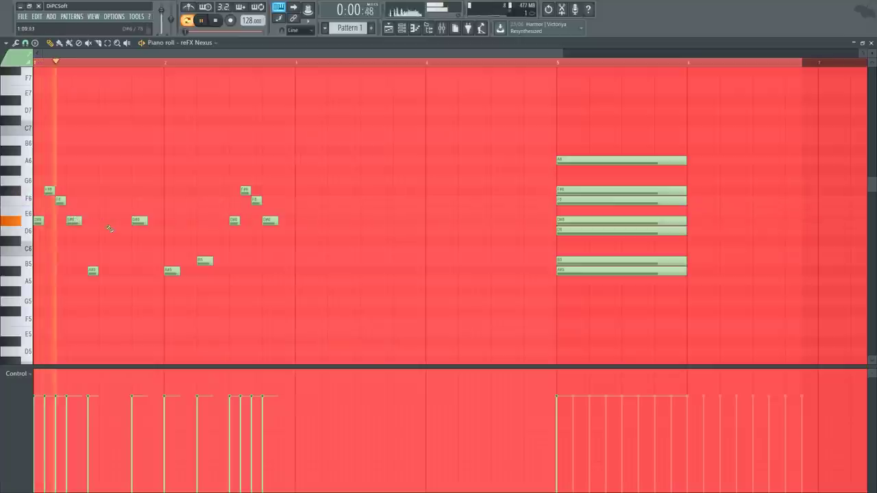
key("space")
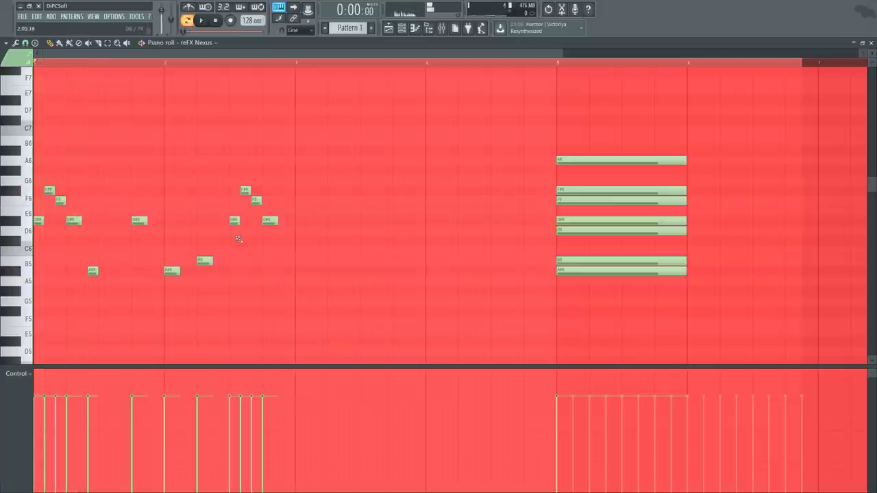
left_click(107, 263)
key("space")
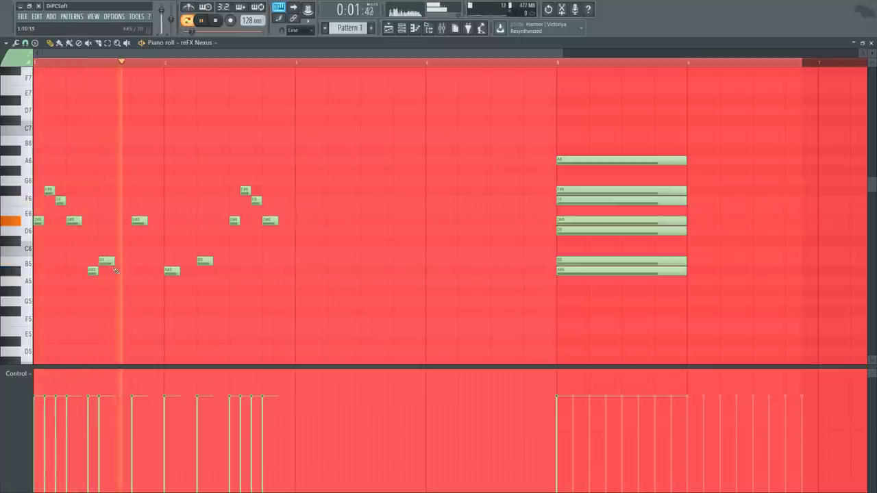
key("space")
key("space")
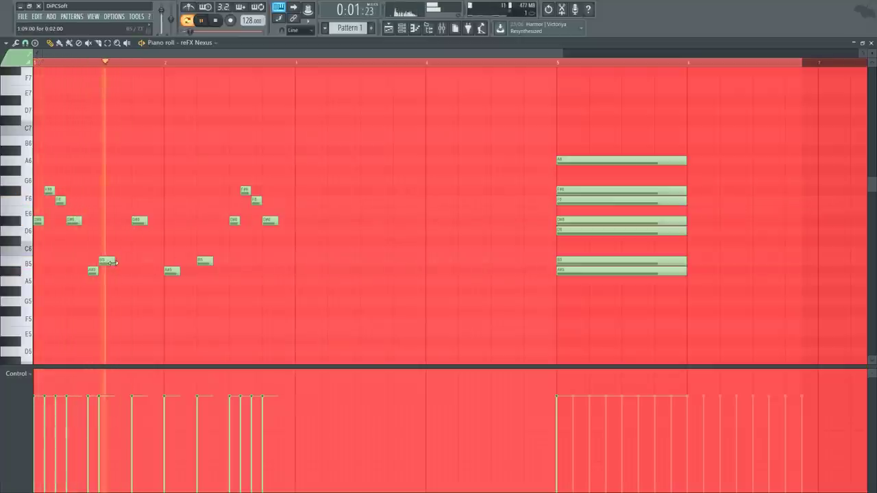
key("space")
- Delete all the notes in bar 2 of the melody
right_click(172, 270)
key("space")
right_click(270, 220)
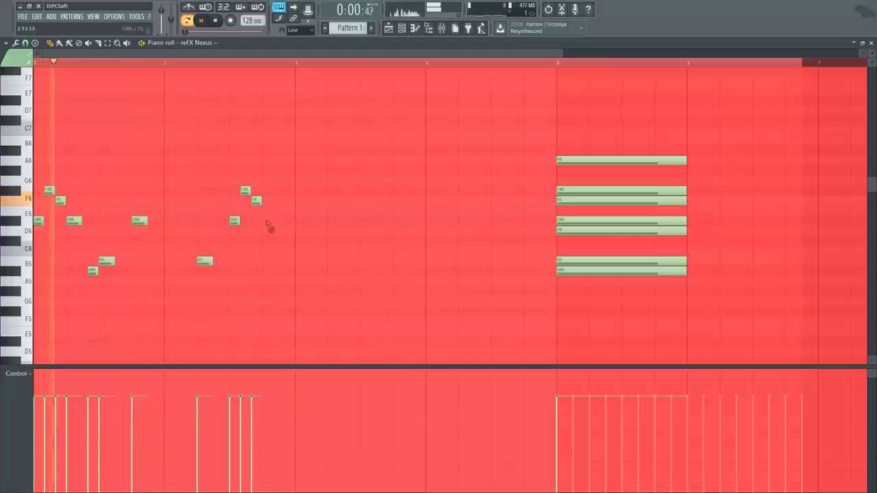
right_click(245, 191)
key("space")
right_click(204, 261)
right_click(235, 221)
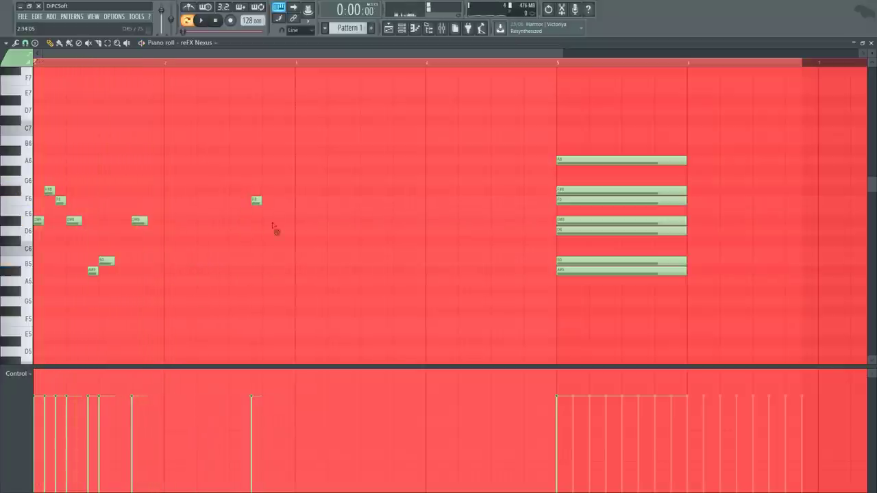
right_click(257, 201)
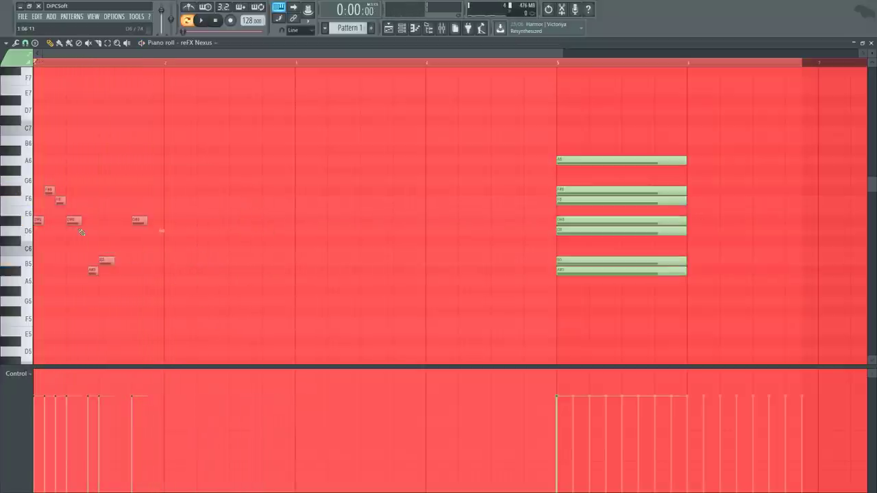
- Copy the bar 1 phrase into bar 2 so that its first D#6 sits exactly on the start of the bar
left_click_drag(33, 224, 168, 226)
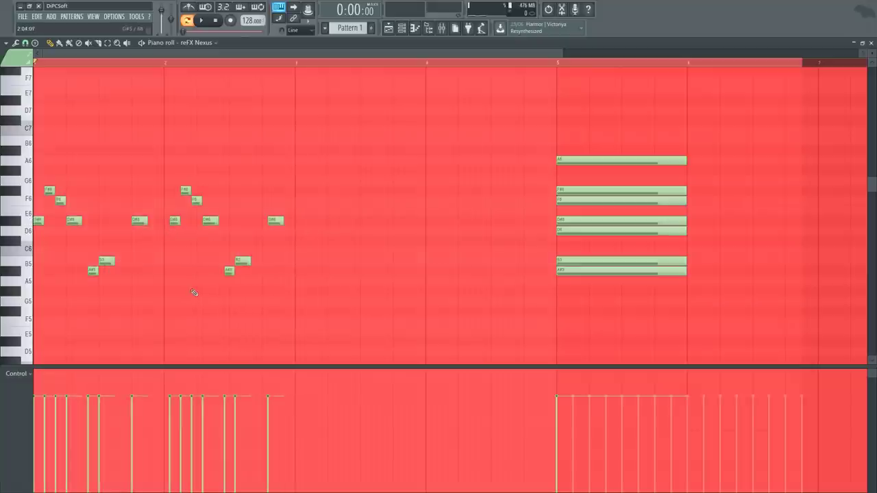
left_click_drag(288, 294, 169, 186)
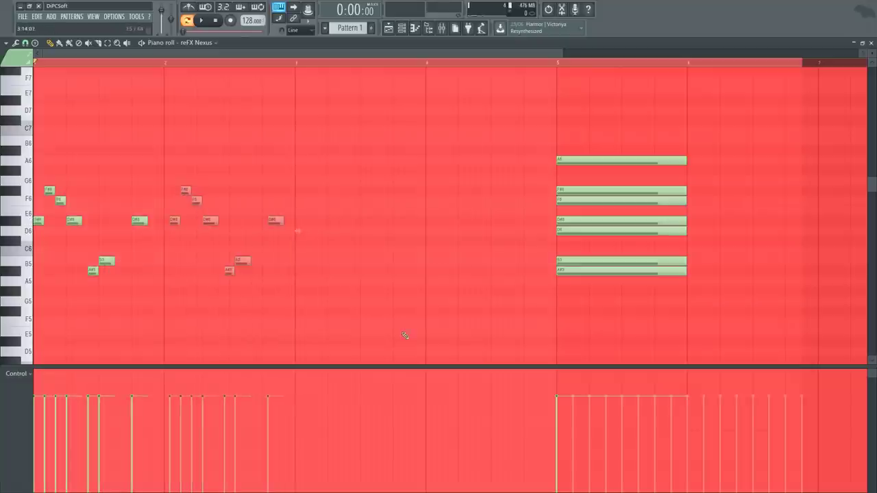
right_click(322, 292, "ctrl")
right_click(322, 297, "ctrl")
left_click(318, 300, "ctrl")
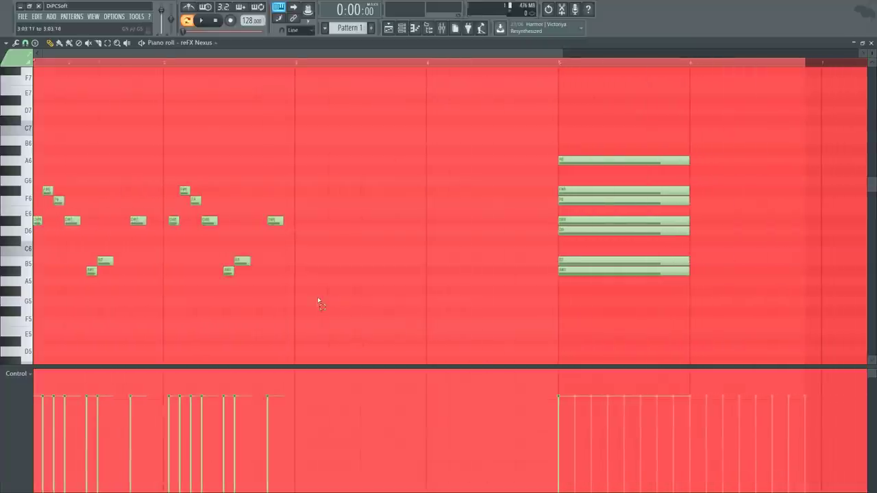
left_click_drag(369, 294, 155, 167)
left_click_drag(177, 219, 172, 219)
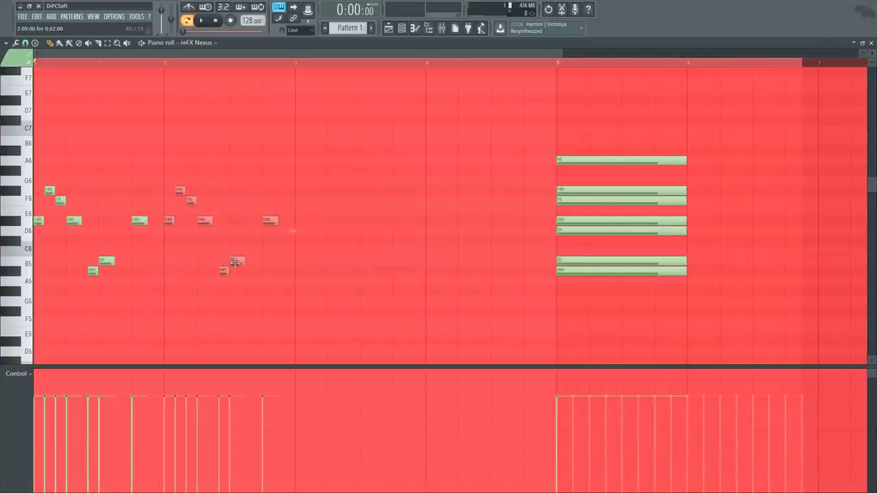
- Copy the bar 2 phrase into bar 3 and play back the melody
left_click_drag(235, 263, 364, 266)
key("space")
left_click(326, 305)
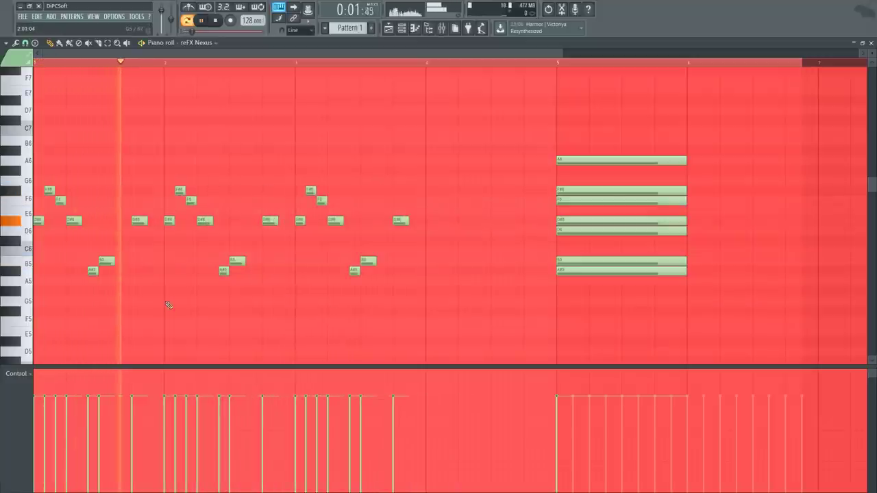
- Delete the B5 and the last D#6 in bar 2, along with all the notes in bar 3
right_click(237, 261)
key("space")
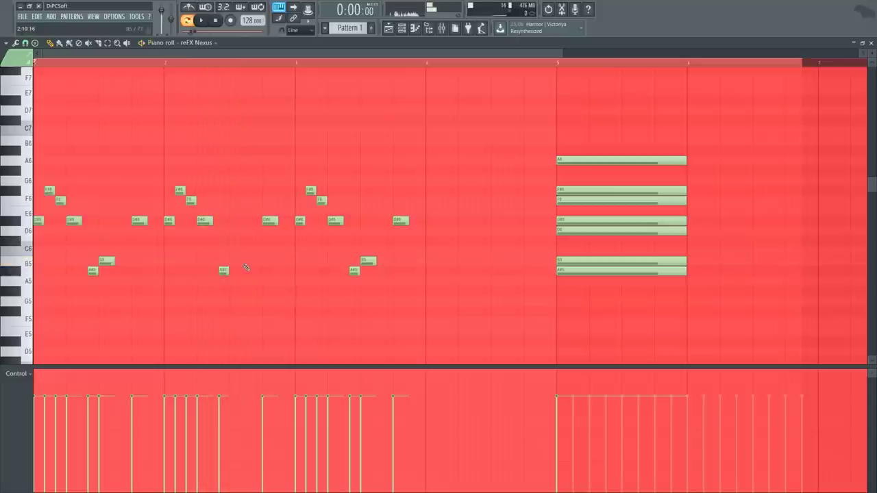
key("space")
right_click(333, 221)
right_click(270, 220)
right_click(299, 220)
right_click(310, 190)
right_click(321, 200)
right_click(355, 269)
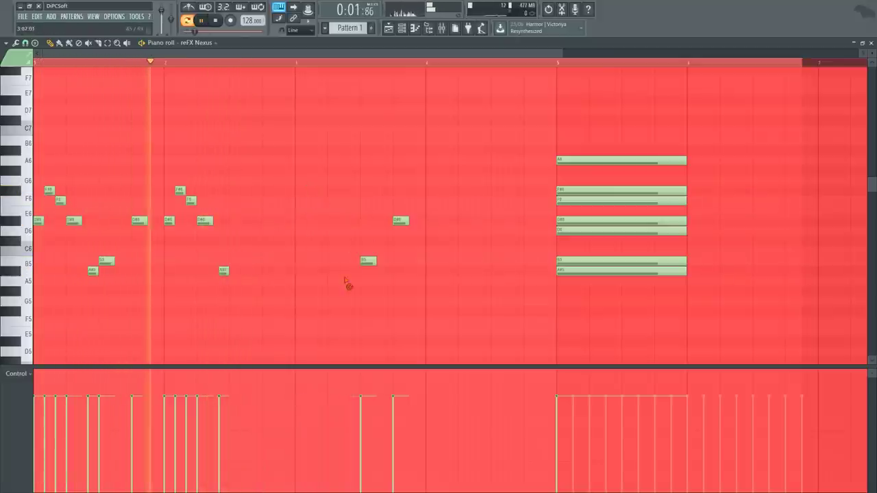
right_click(368, 260)
right_click(401, 219)
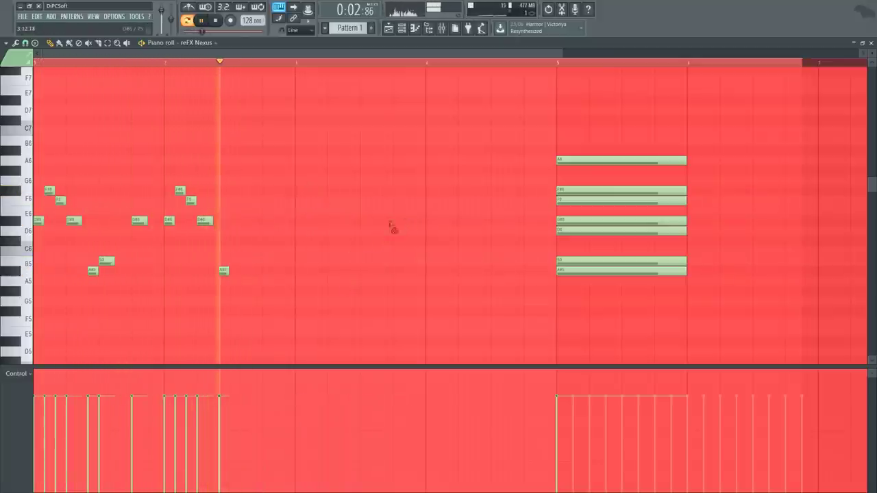
- Add a B5 note after the A#5 in bar 2 and extend it to the end of the bar
left_click(233, 260)
key("space")
left_click_drag(248, 260, 294, 264)
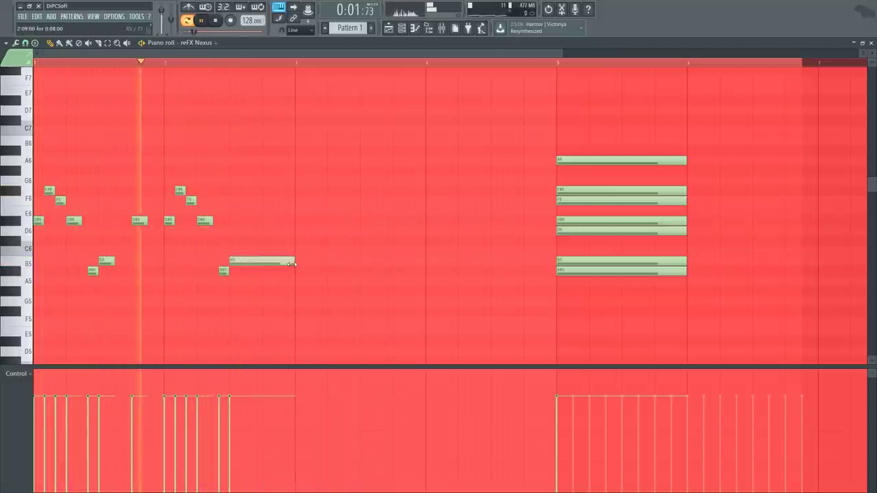
- Copy the two-bar phrase from bars 1 and 2 into bars 3 and 4
left_click_drag(391, 346, 35, 148)
key("space")
left_click_drag(36, 222, 300, 211)
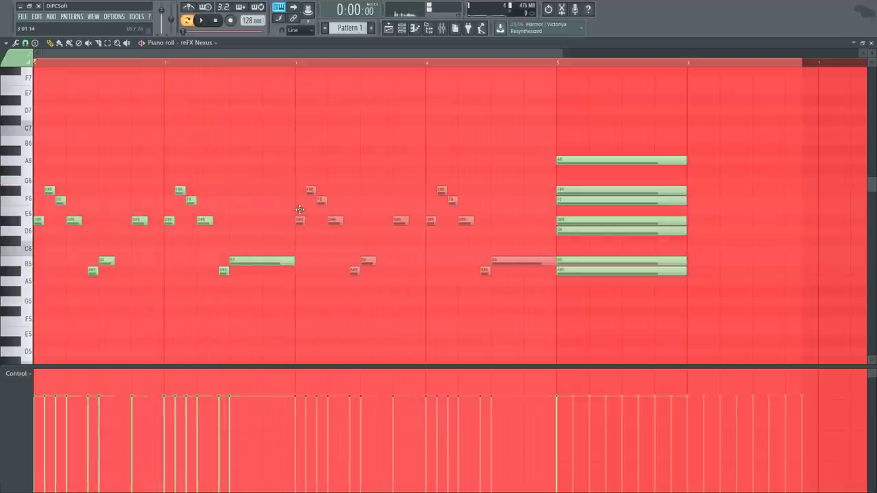
- Transpose the notes in bars 1 and 2 down one octave and start playback
left_click_drag(239, 291, 1, 143)
key("ctrl+Down")
key("space")
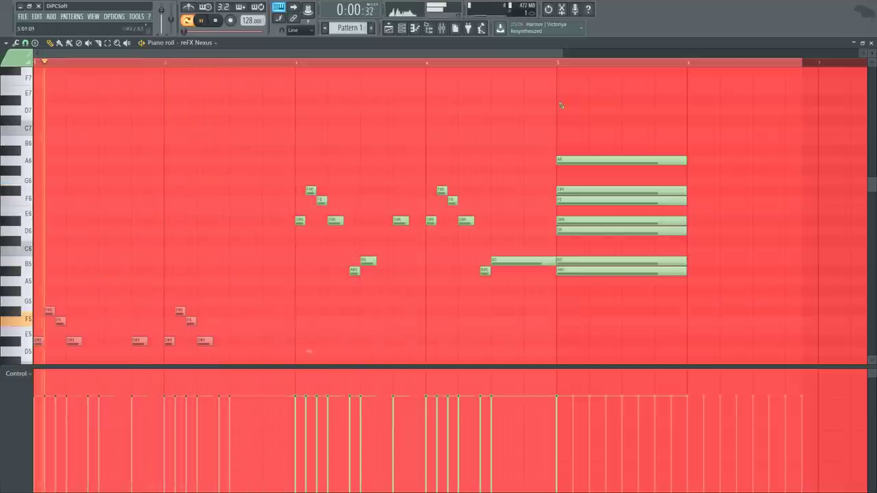
scroll(456, 280, "down", 3)
scroll(457, 281, "down", 1)
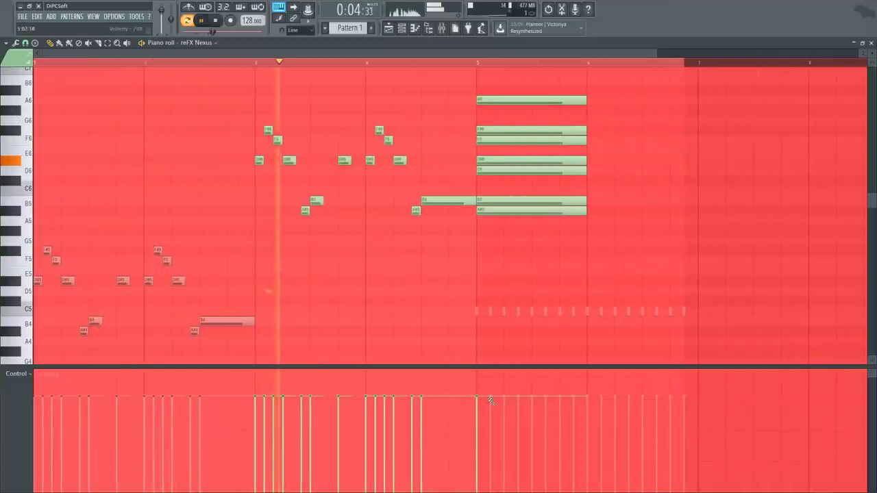
- Listen to the four-bar melody from the start and return to the channel rack
left_click_drag(464, 256, 449, 187)
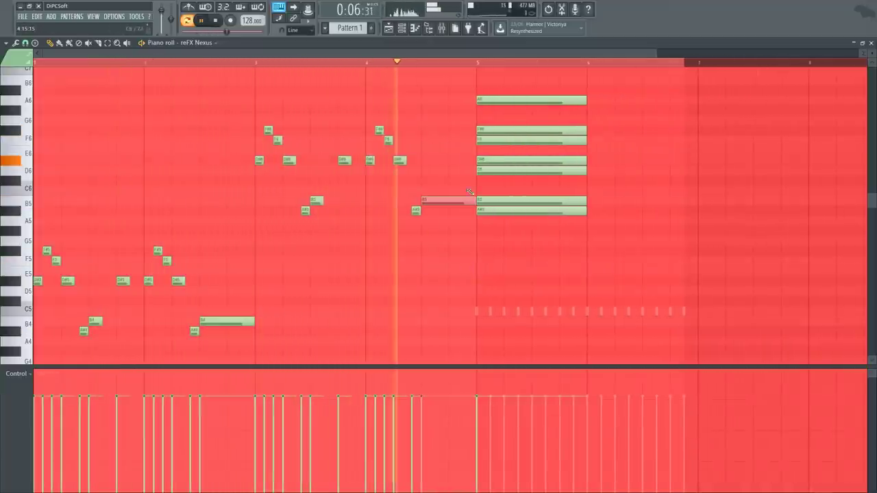
left_click(498, 246, "ctrl")
key("space")
key("space")
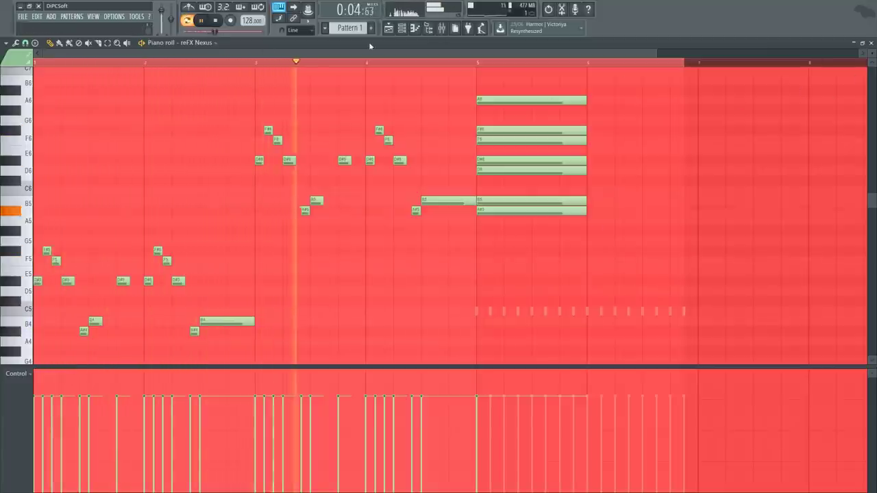
left_click(871, 44)
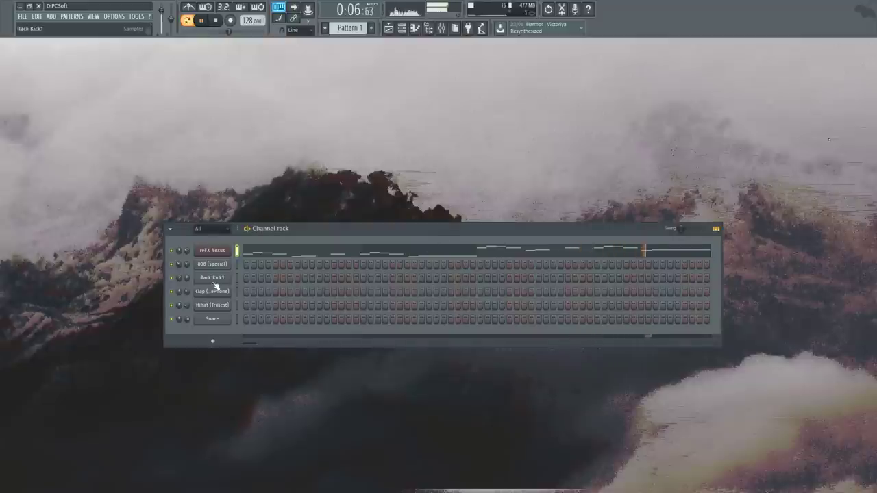
key("space")
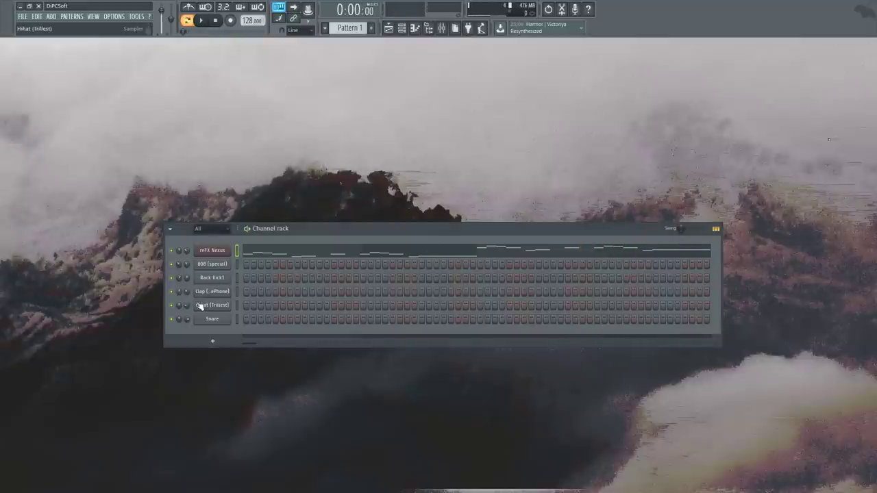
- Reopen the reFX Nexus piano roll, check the melody's timing with the metronome on, and close the piano roll
left_click(278, 254)
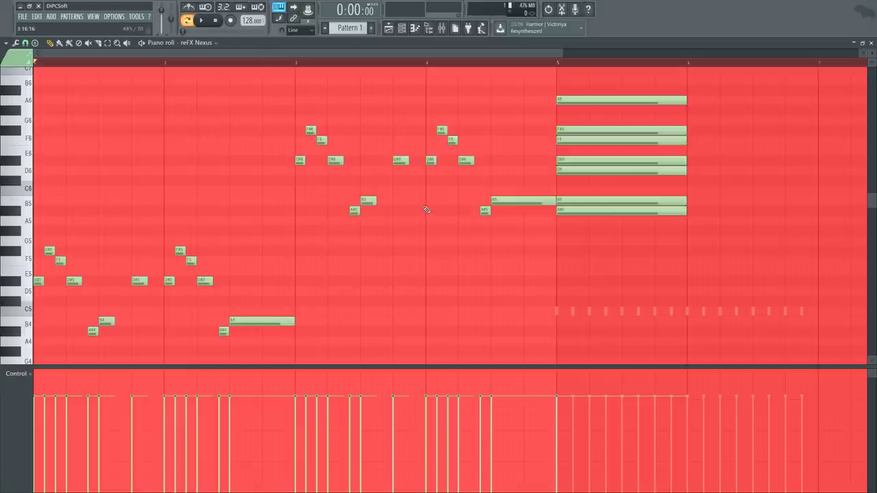
left_click(187, 8)
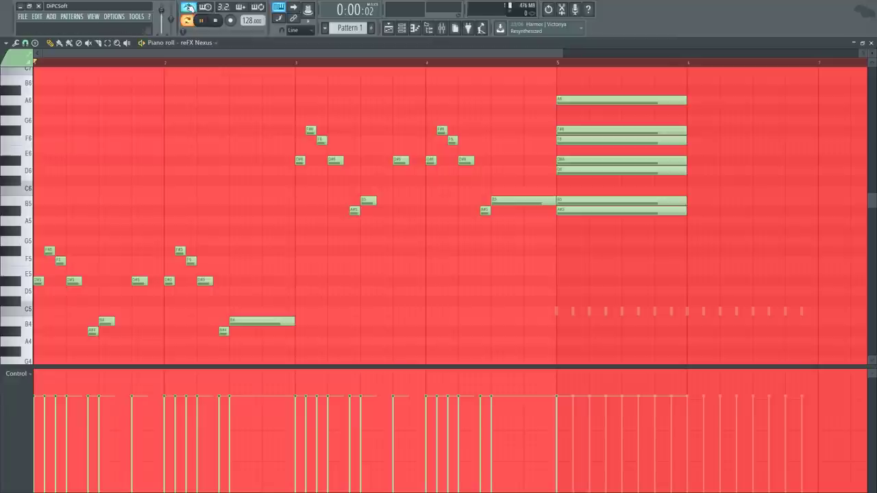
key("space")
key("space")
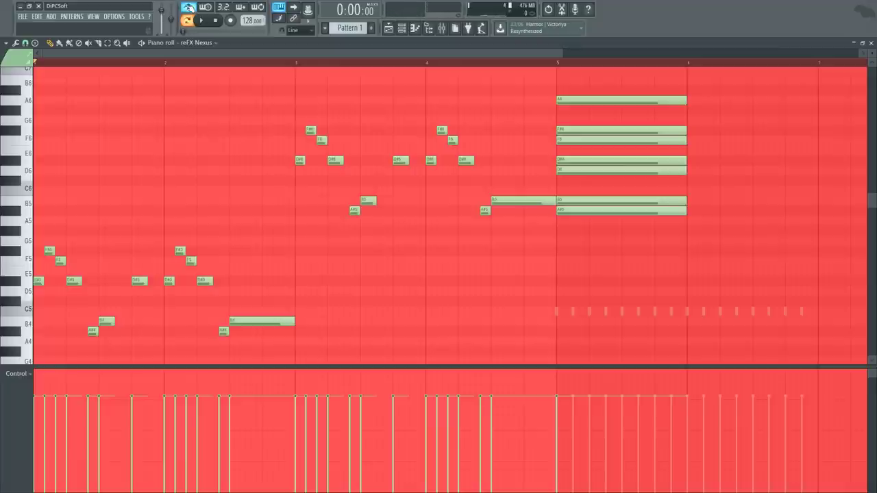
left_click(871, 43)
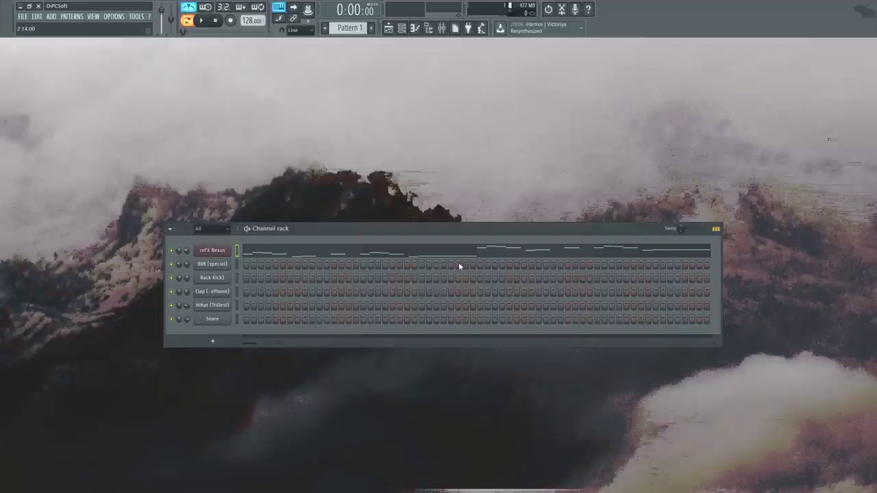
- Place Rack Kick1 hits on steps 1 and 7 and an 808 on step 1, and switch off the metronome
left_click(247, 278)
left_click(291, 279)
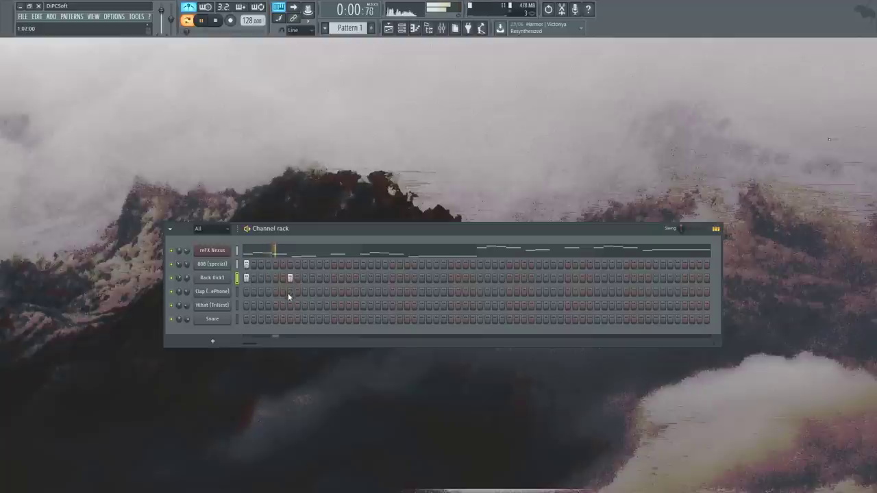
left_click(194, 11)
left_click(200, 20)
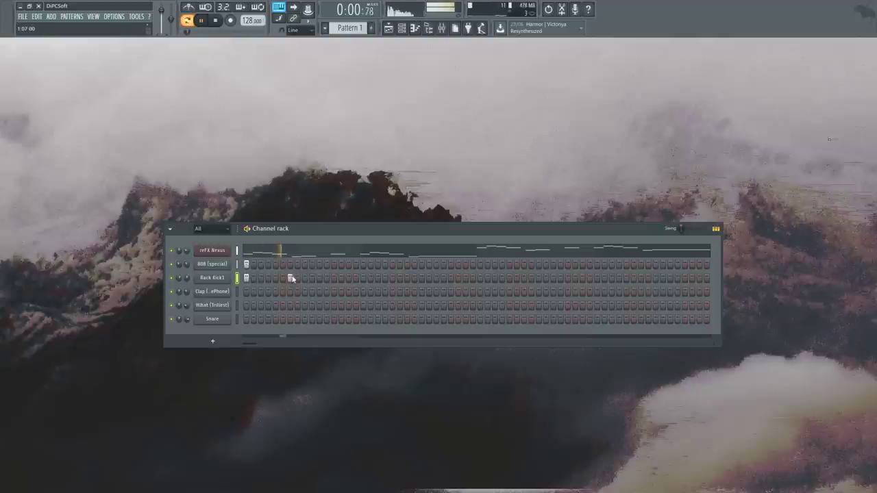
- Add a clap on step 9 and fill the hi-hat row on every second step
left_click(305, 291)
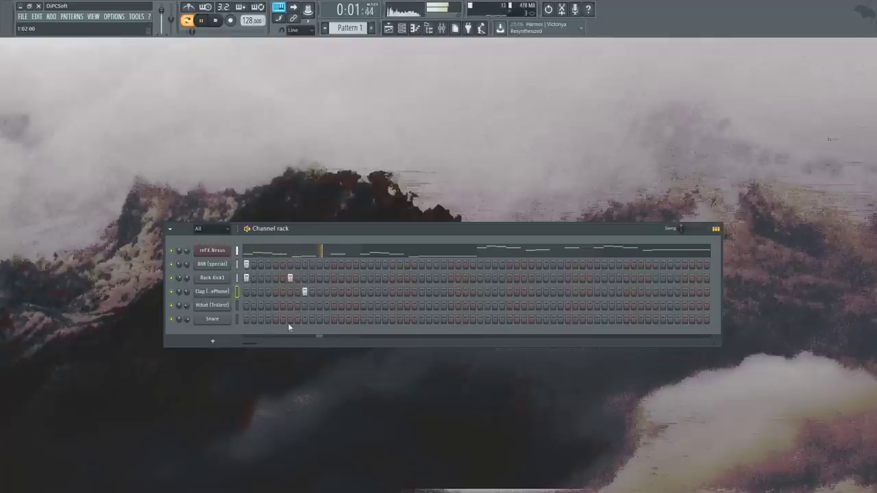
key("Down")
left_click(307, 339)
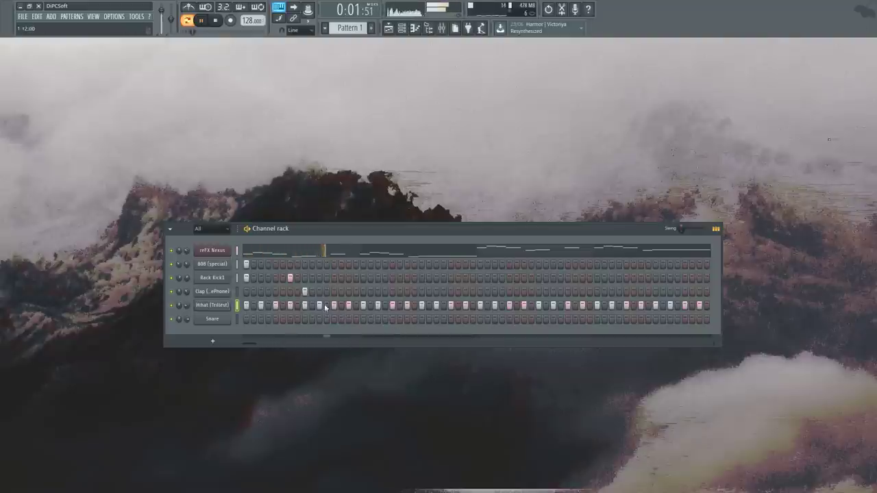
- Try a clap on step 17 with the beat playing and remove it again
left_click(363, 291)
key("Up")
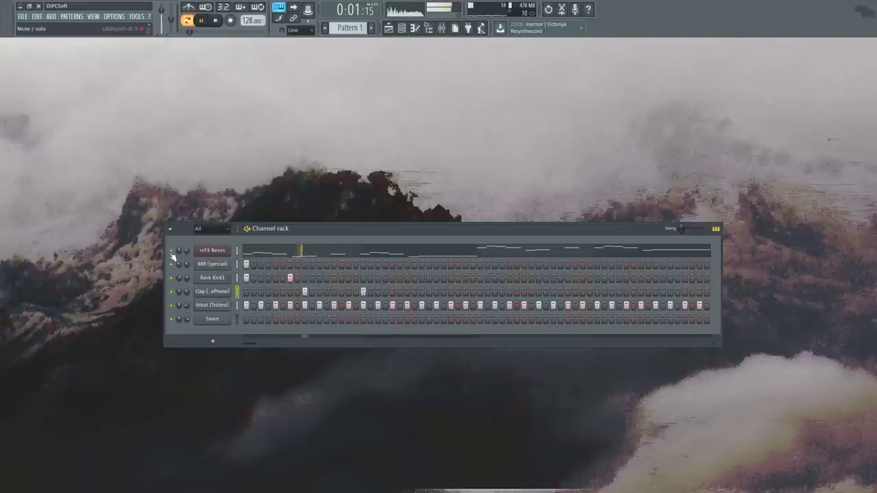
key("space")
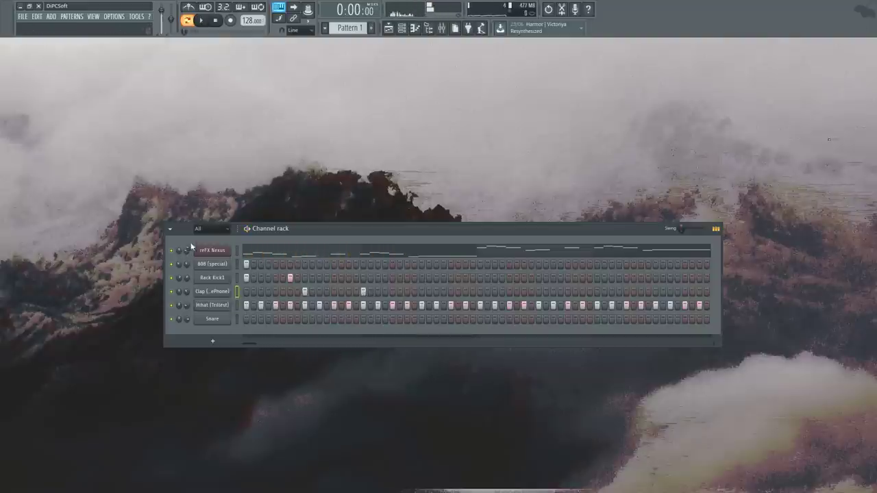
key("space")
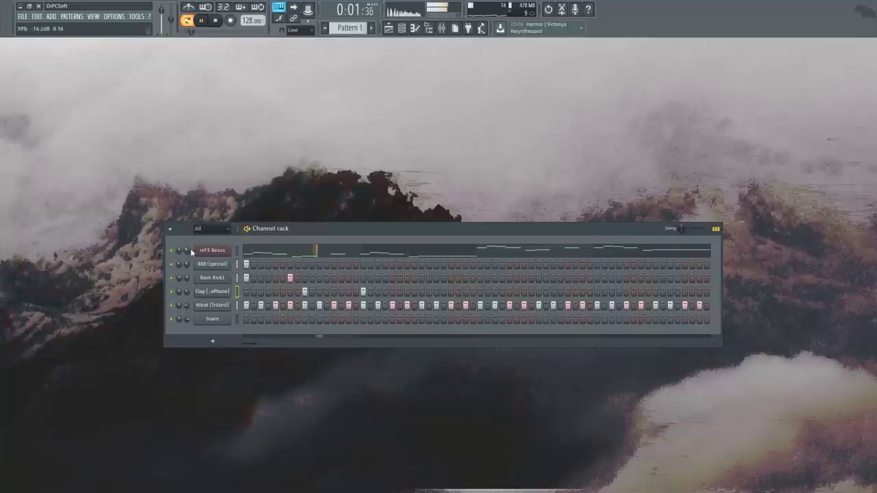
right_click(363, 292)
- Restart playback of the beat and add a clap on step 26
key("space")
key("space")
left_click(429, 292)
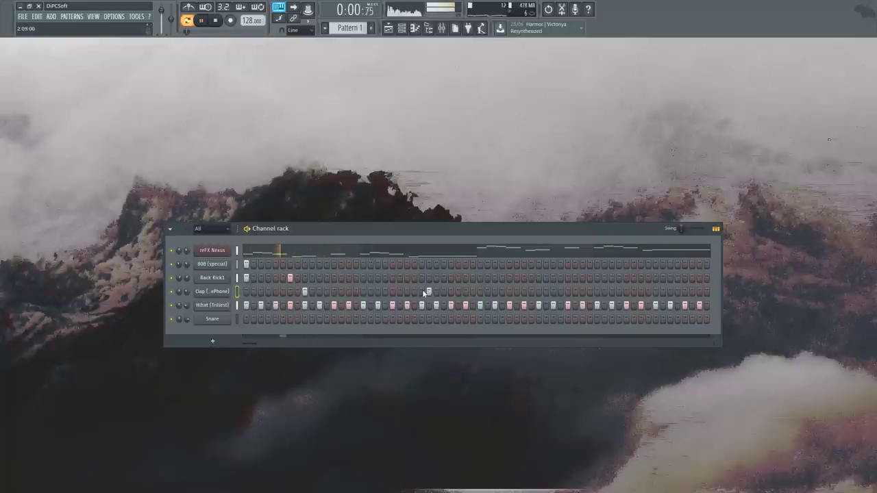
- Move the clap from step 26 to step 25, add another clap on step 49, and stop playback
left_click(421, 292)
right_click(429, 292)
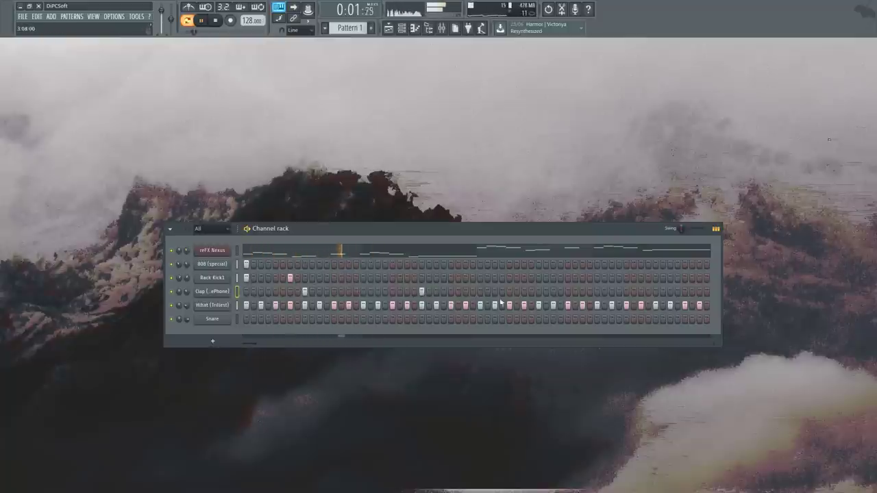
left_click(598, 291)
key("space")
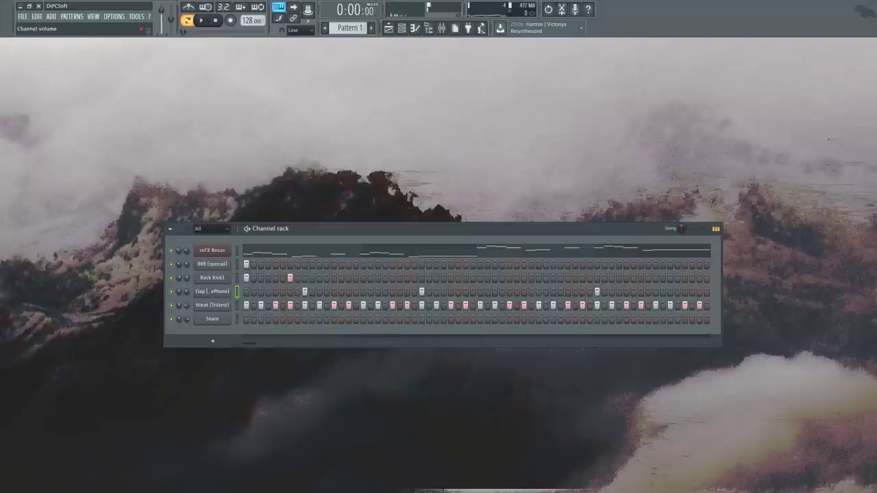
- Transpose all reFX Nexus notes up one octave in the piano roll with the pattern playing, and return to the channel rack
left_click(206, 252)
left_click(614, 252)
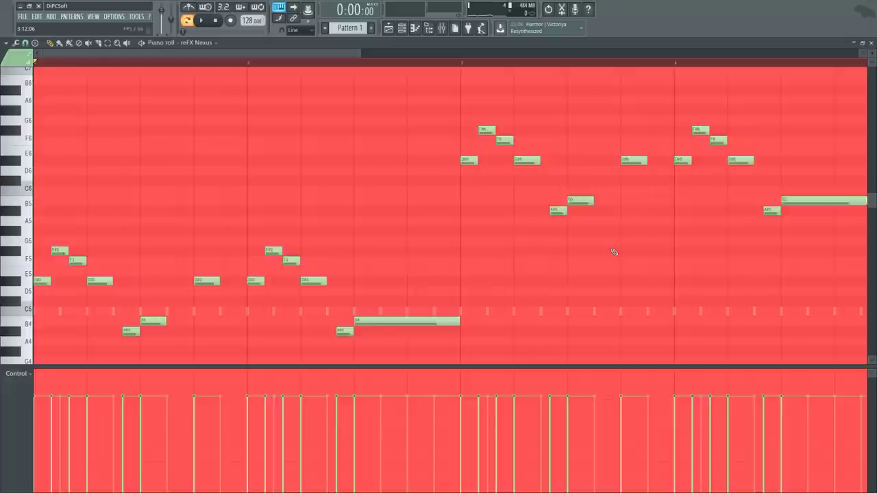
key("space")
right_click(613, 252, "ctrl")
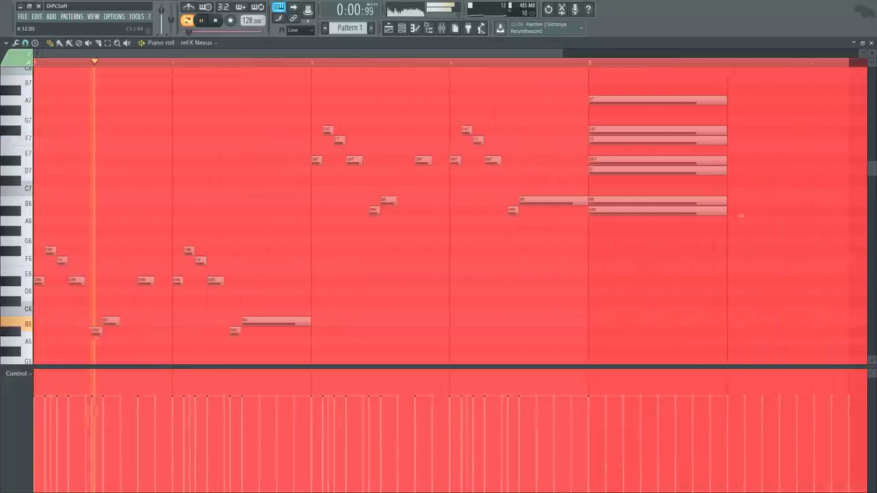
left_click(871, 43)
left_click(632, 230)
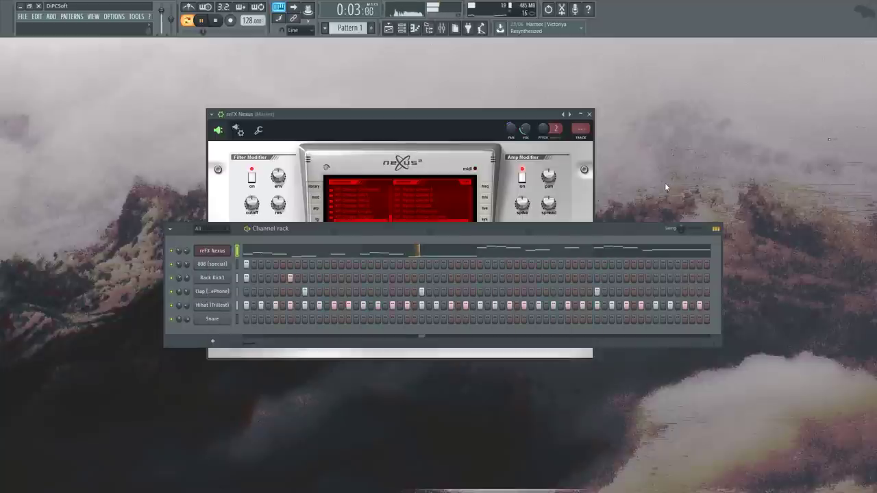
- Add 808 hits on steps 11 and 13, removing the trial hit on step 10, and restart playback to check them
key("space")
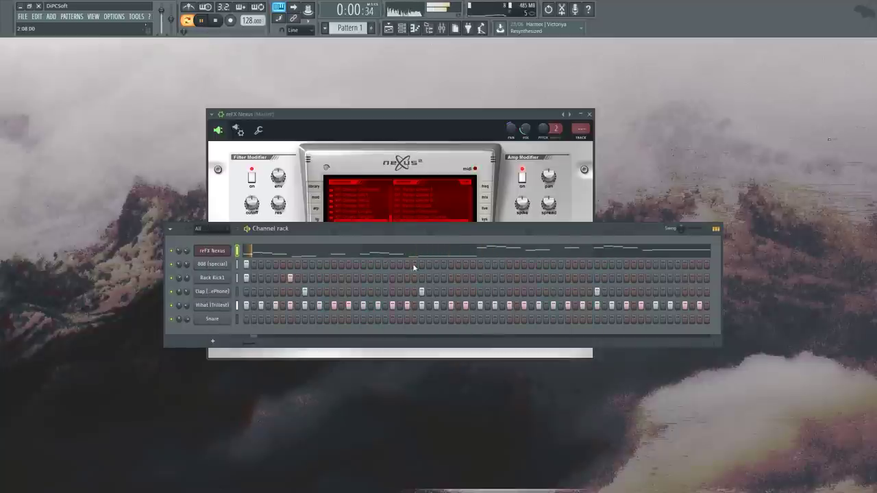
key("space")
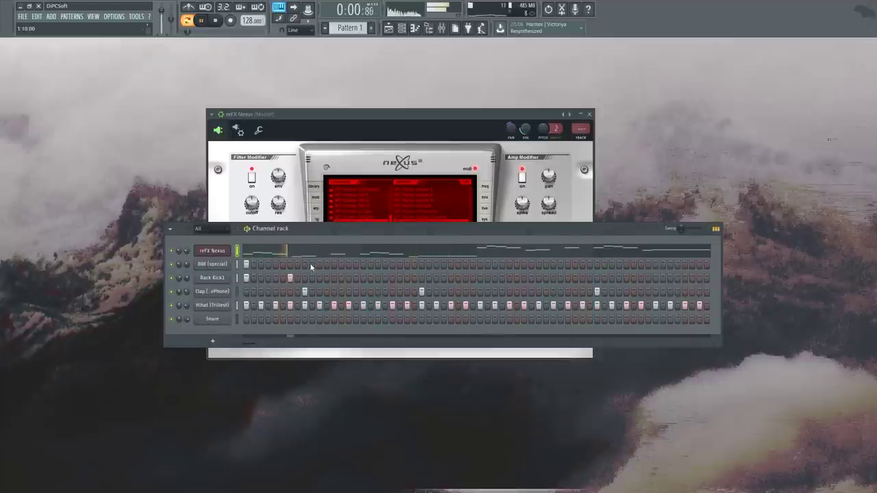
left_click(311, 264)
key("space")
left_click(318, 265)
right_click(312, 265)
key("space")
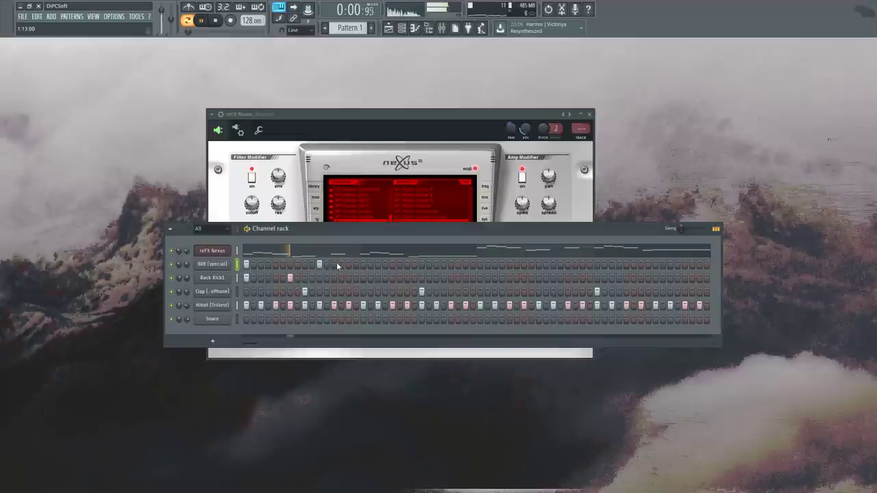
left_click(335, 265)
key("space")
key("space")
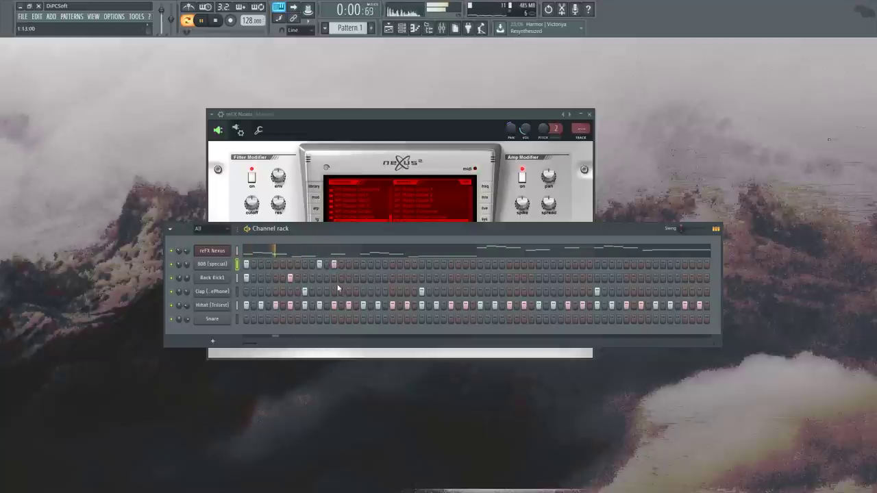
- Add a Rack Kick1 hit on step 23 and 808 hits on steps 33, 43 and 45, and stop playback
left_click(407, 277)
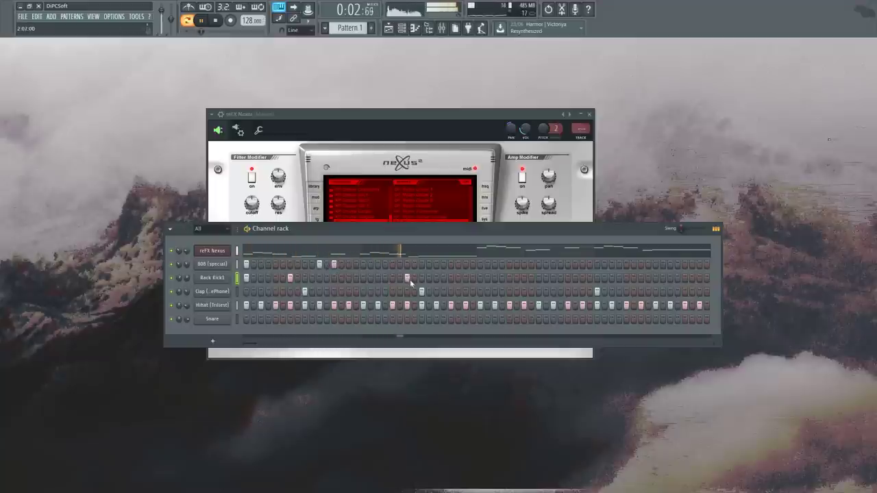
left_click(480, 264)
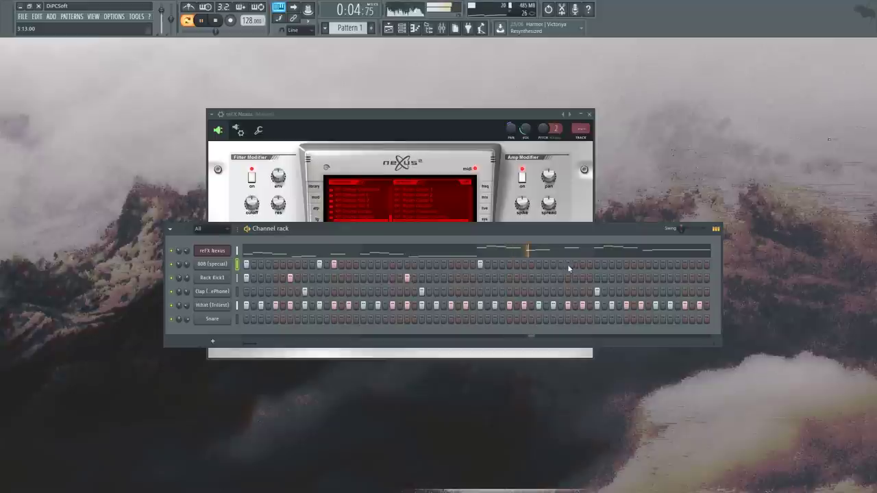
key("space")
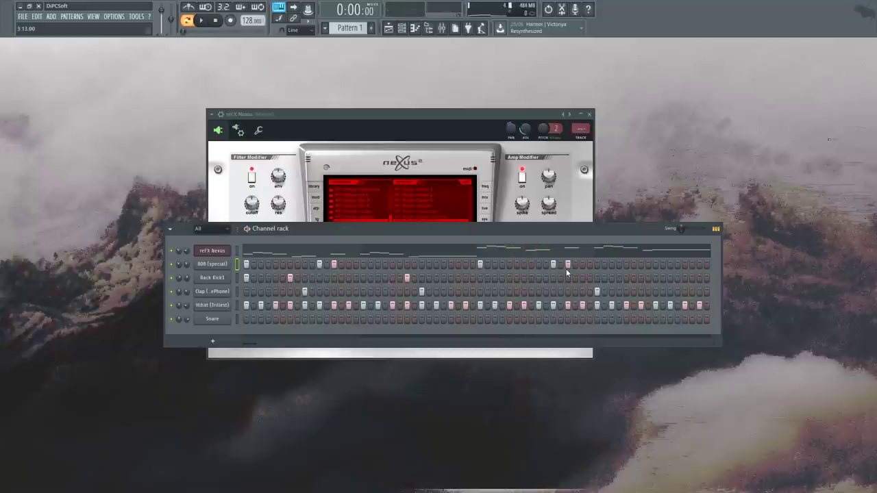
- Transpose the Nexus melody notes in bars 3 and 4 down one octave in the piano roll
left_click(575, 256)
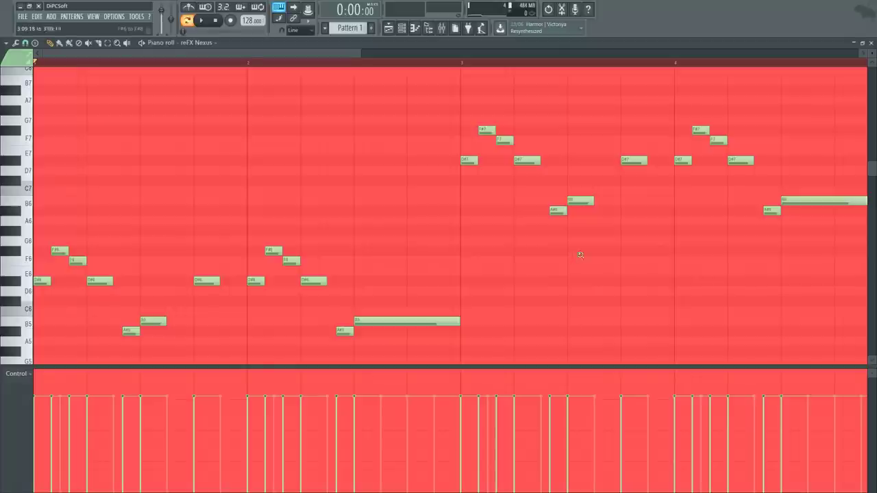
scroll(578, 254, "down", 3)
left_click_drag(515, 225, 281, 115)
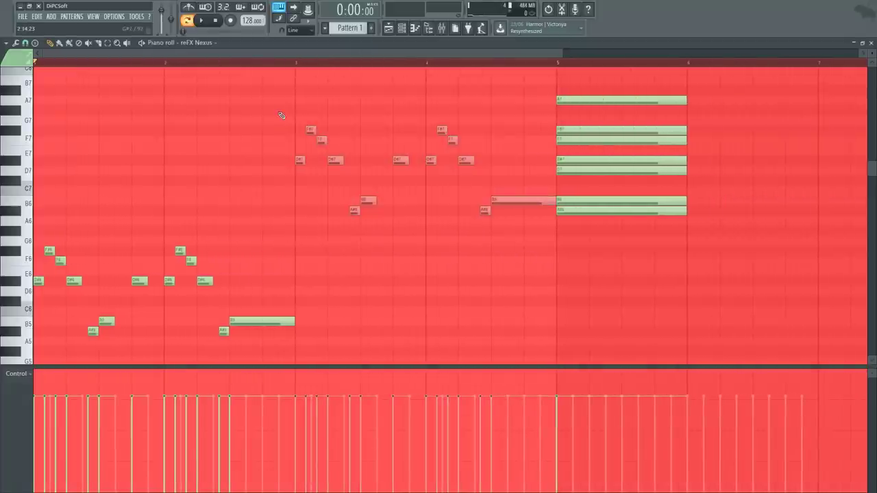
key("ctrl+Down")
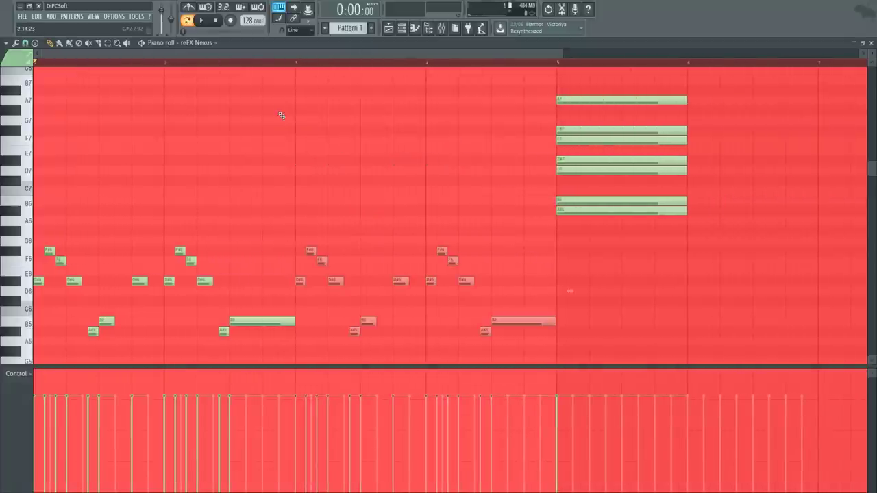
left_click(871, 42)
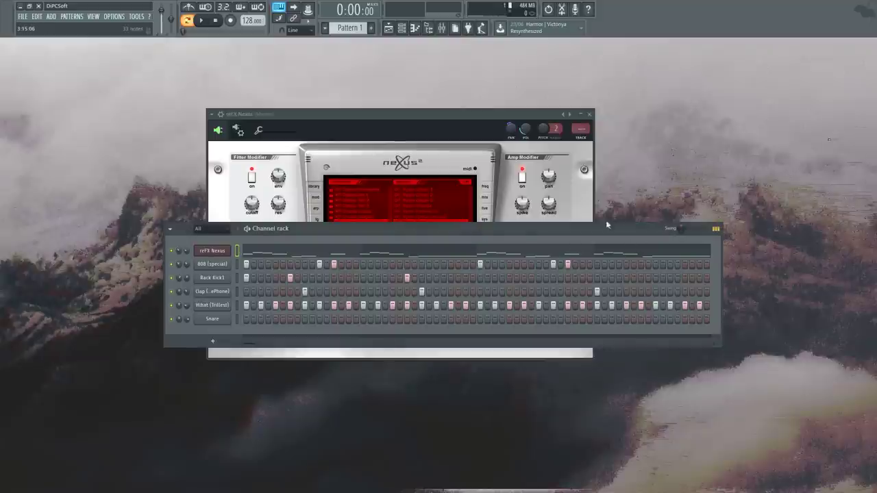
- Examine the long stacked notes in bar 5 beside the Nexus melody in the piano roll
left_click(524, 253)
scroll(528, 254, "down", 4)
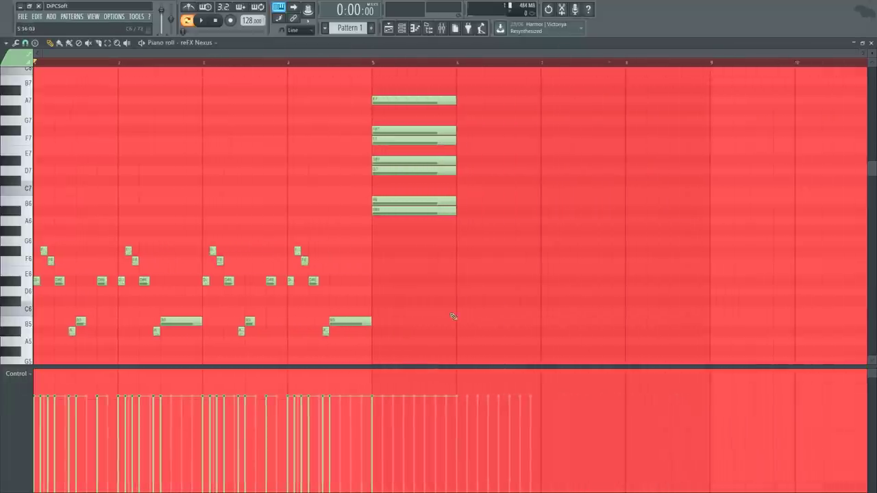
left_click_drag(451, 317, 403, 102)
scroll(460, 241, "up", 2, "ctrl")
left_click(422, 175, "ctrl")
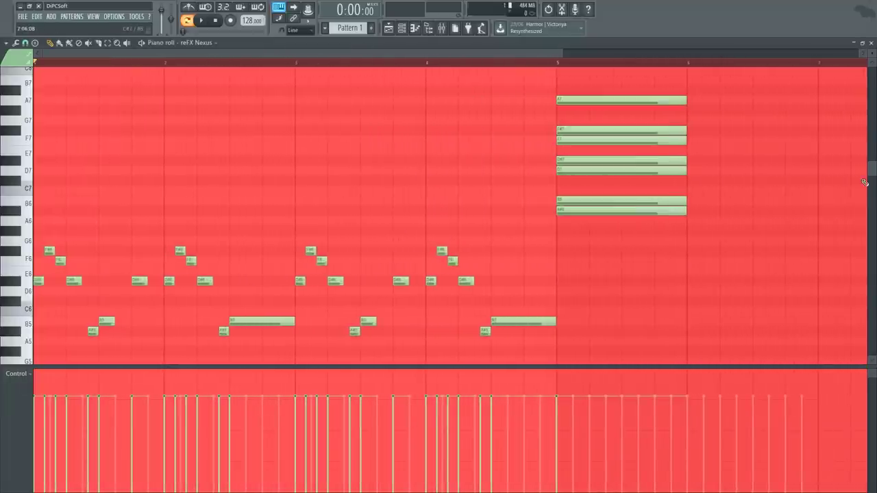
left_click(870, 42)
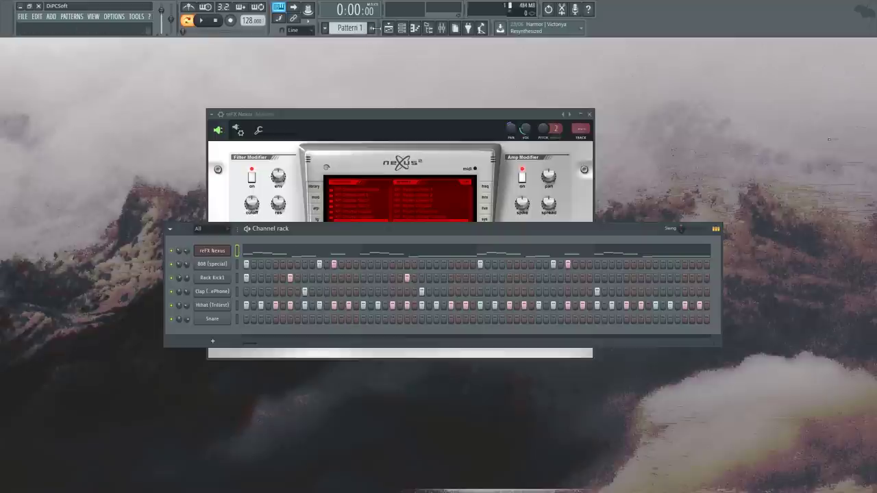
- Move the channel rack below the reFX Nexus window so the whole synth is uncovered
left_click(391, 31)
left_click(391, 31)
left_click_drag(663, 223, 688, 365)
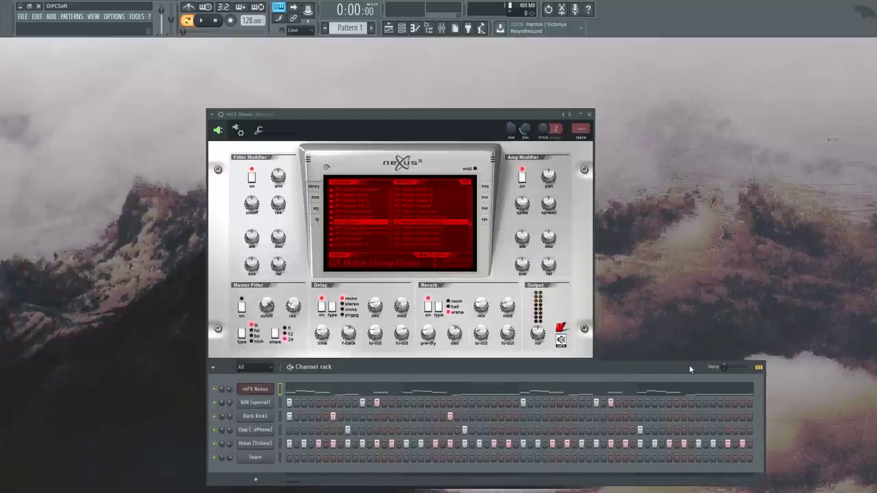